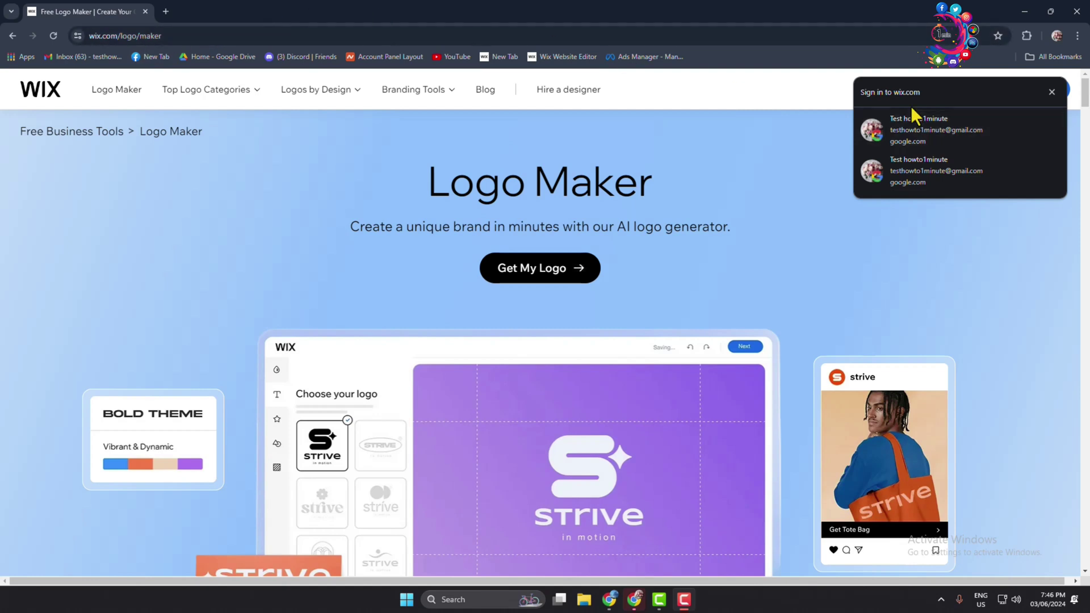
# Pick the first suggested account in the sign-in prompt and start the logo maker with the create-it-yourself option
pyautogui.click(929, 125)
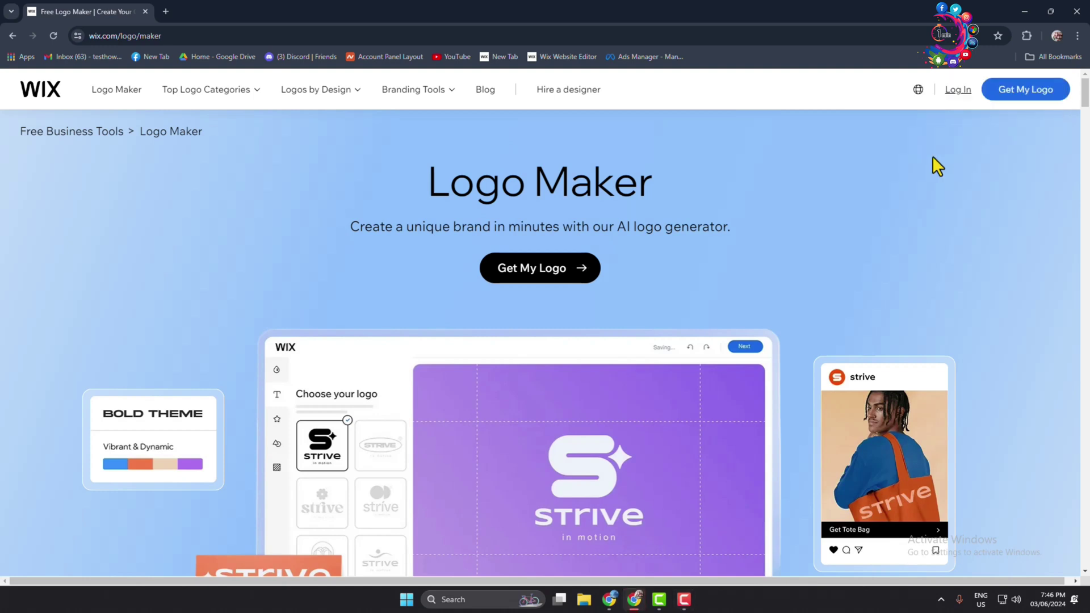
pyautogui.click(536, 272)
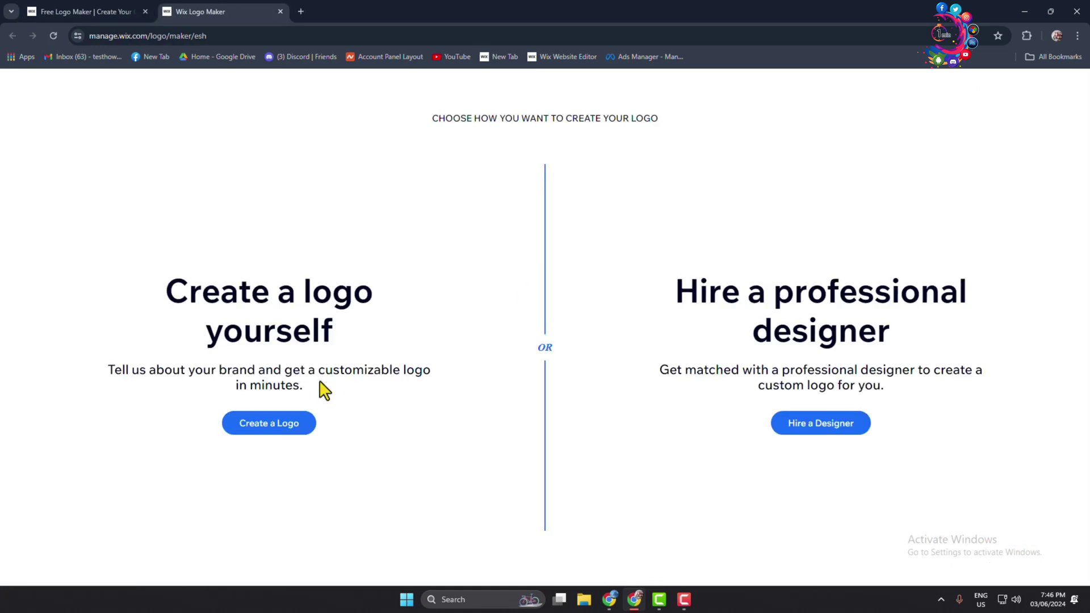
pyautogui.click(280, 432)
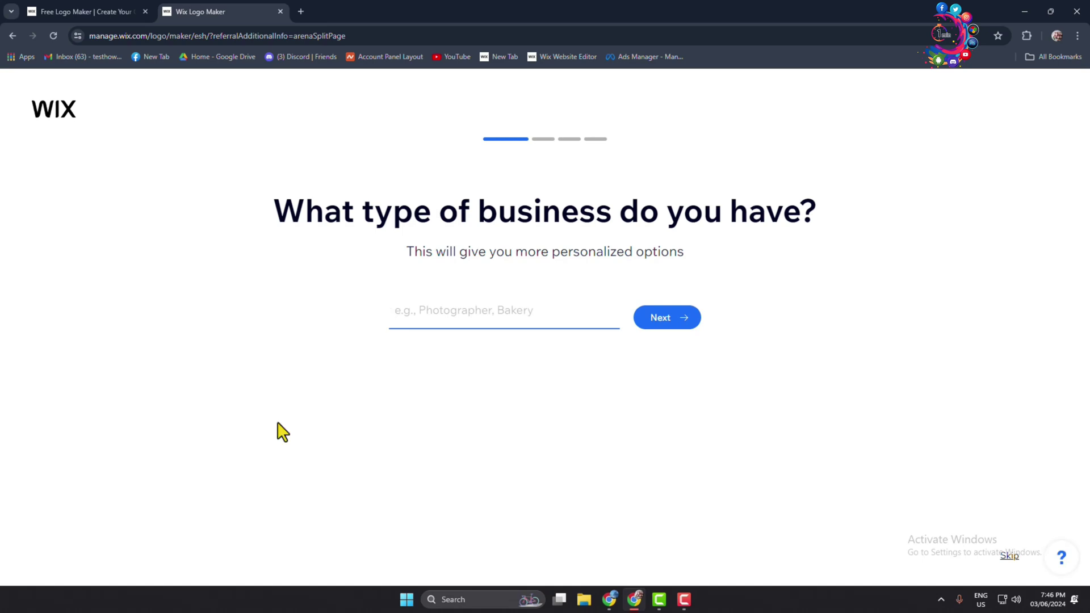
# Set the business type to Online Shop and continue to the logo vibe question
pyautogui.click(468, 316)
pyautogui.write('Online')
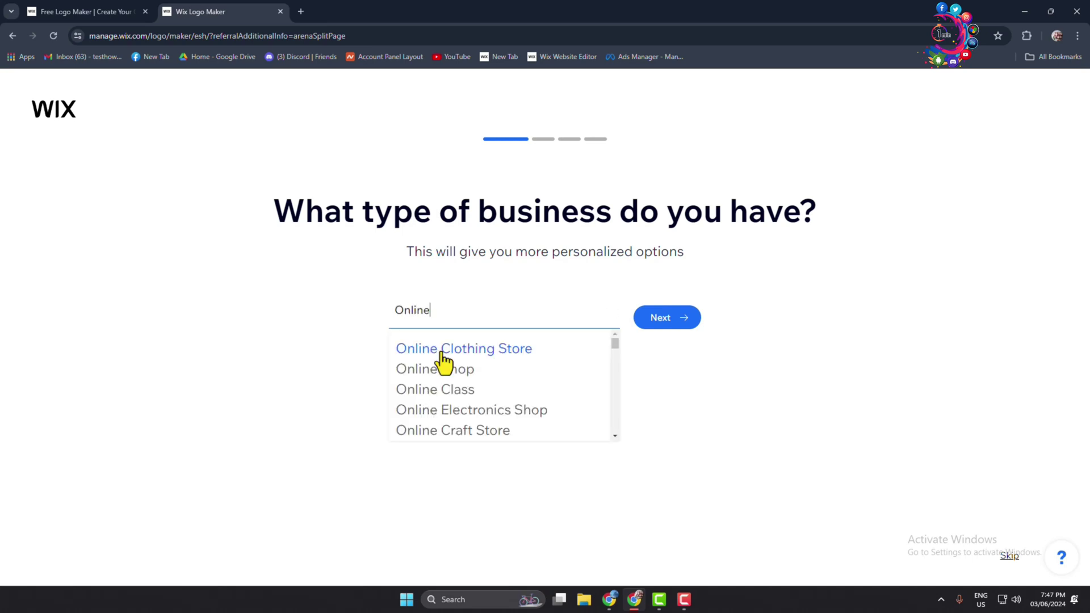
pyautogui.click(451, 369)
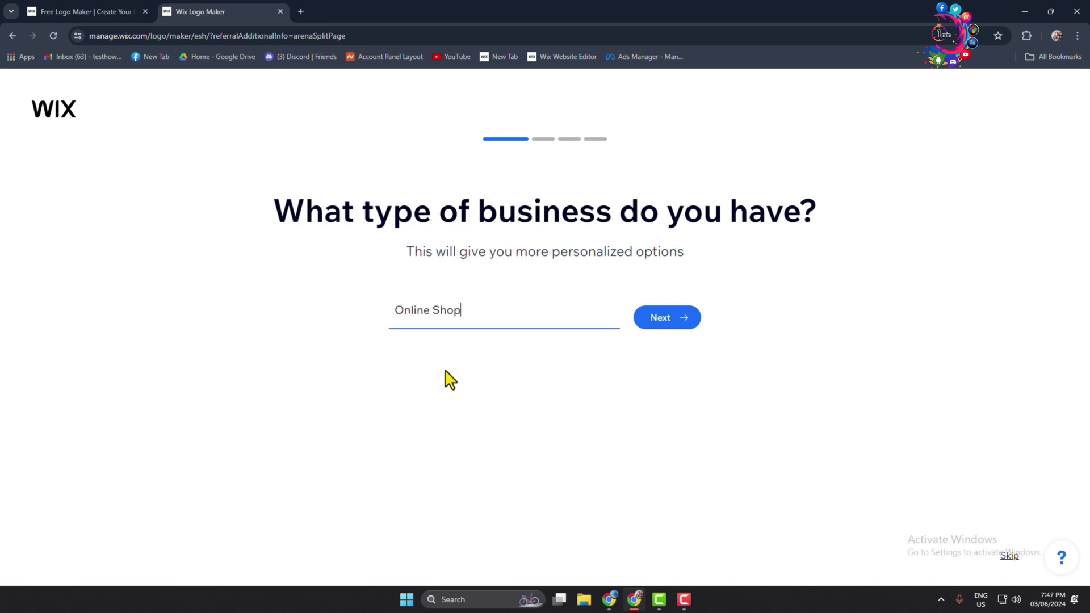
pyautogui.click(667, 318)
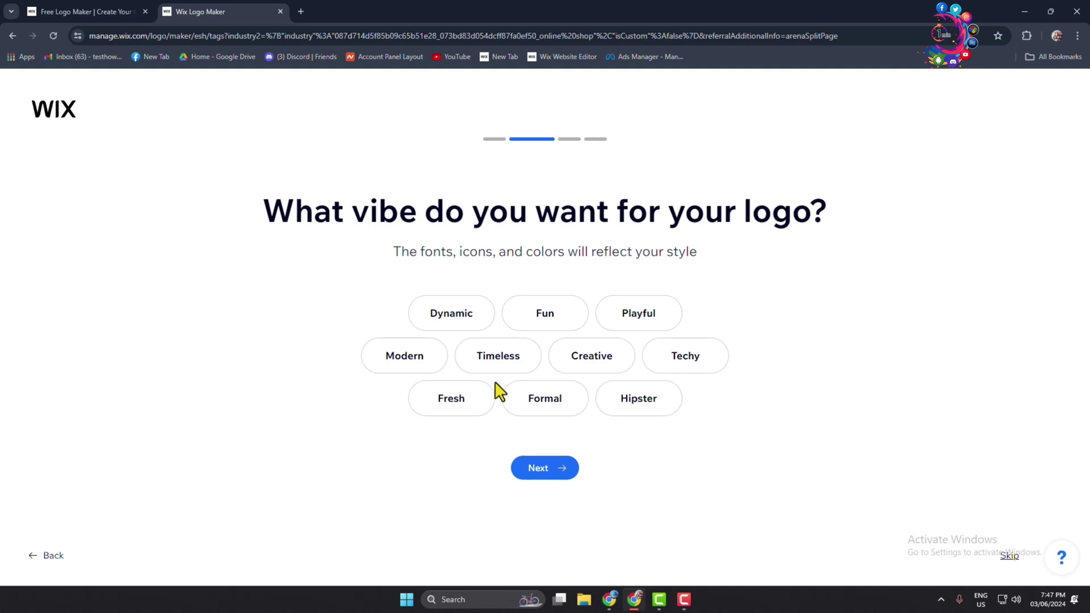
# Choose the Modern, Fresh and Creative vibes for the logo and continue to the logo text question
pyautogui.click(413, 368)
pyautogui.click(452, 407)
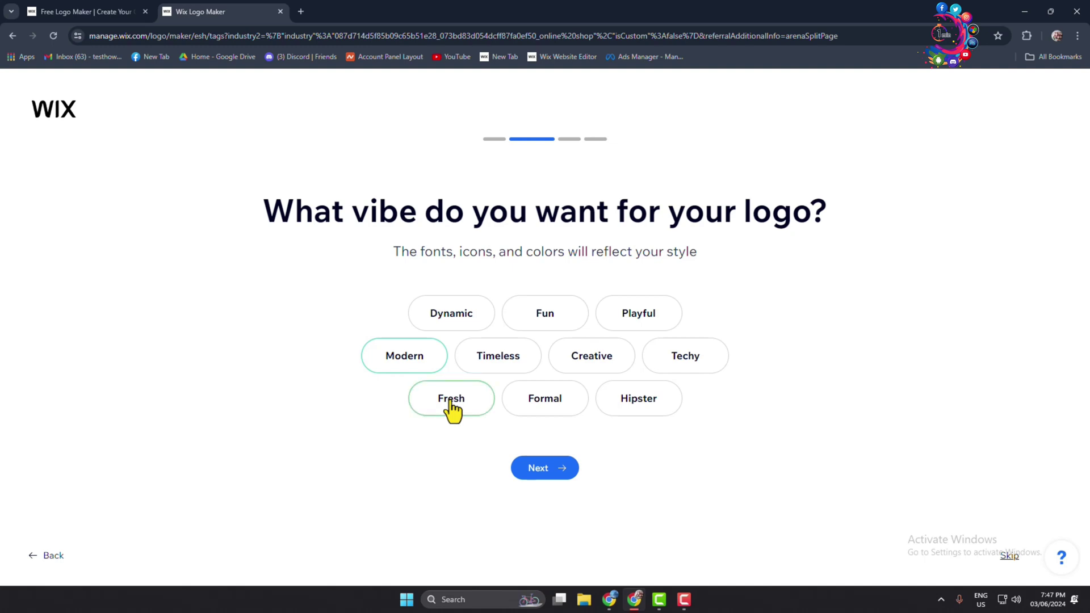
pyautogui.click(592, 361)
pyautogui.click(544, 478)
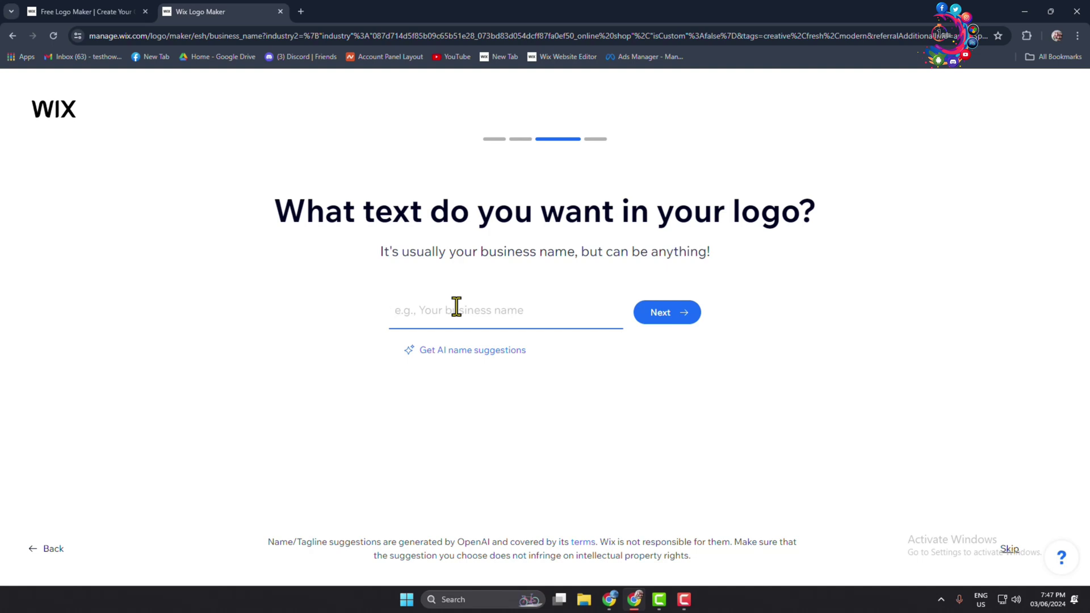
# Enter "Hello Shop" as the logo text and continue to the tagline question
pyautogui.write('Hello Shop')
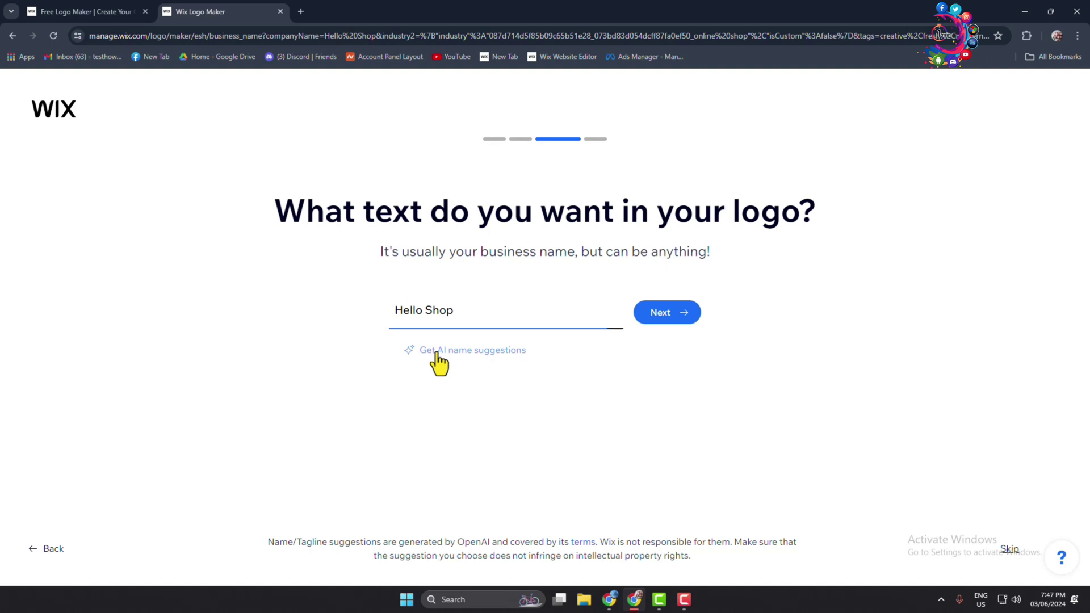
pyautogui.rightClick(437, 353)
pyautogui.press('Escape')
pyautogui.click(668, 320)
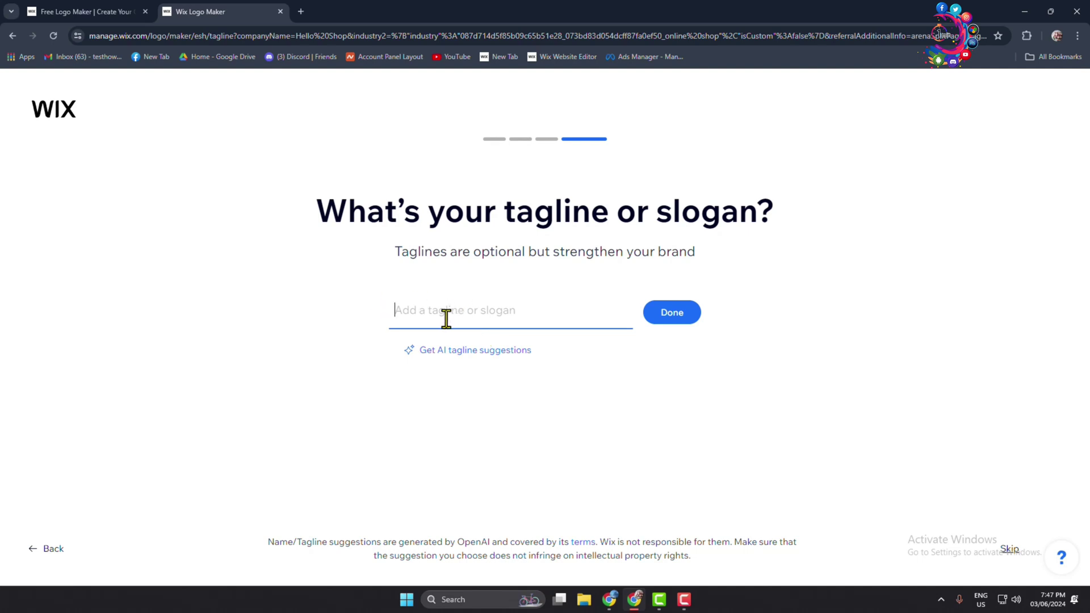
# Generate AI tagline suggestions, choose "Your virtual shopping paradise" and finish the questionnaire
pyautogui.click(454, 353)
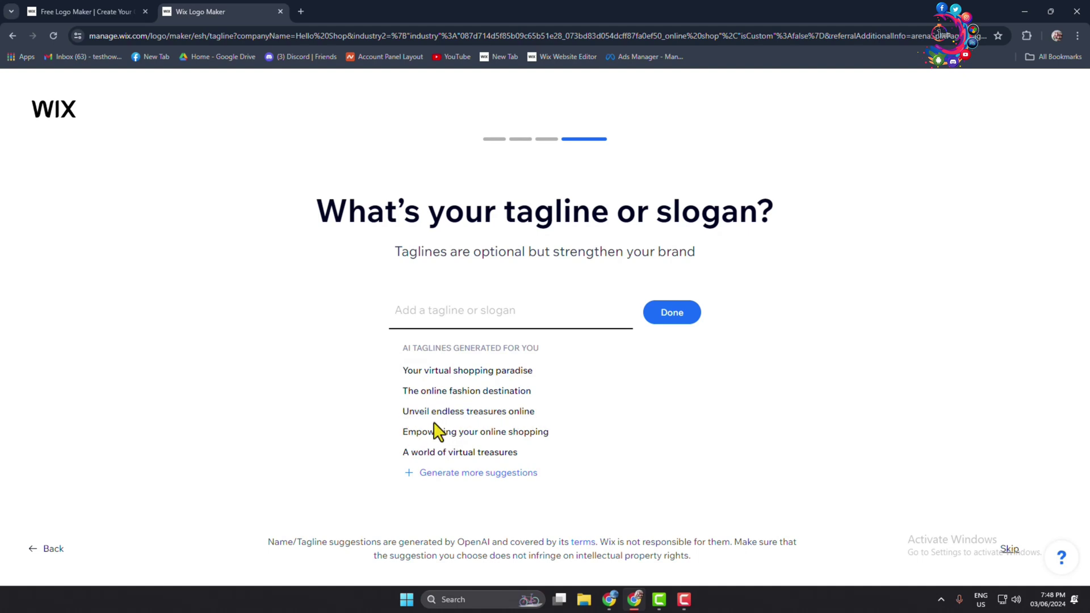
pyautogui.click(433, 375)
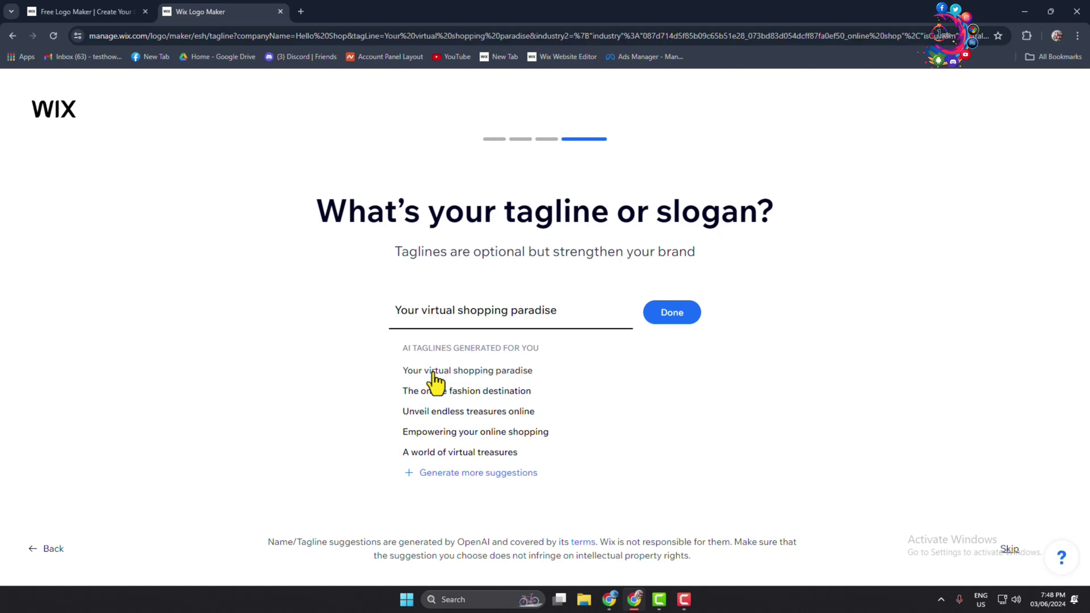
pyautogui.click(676, 321)
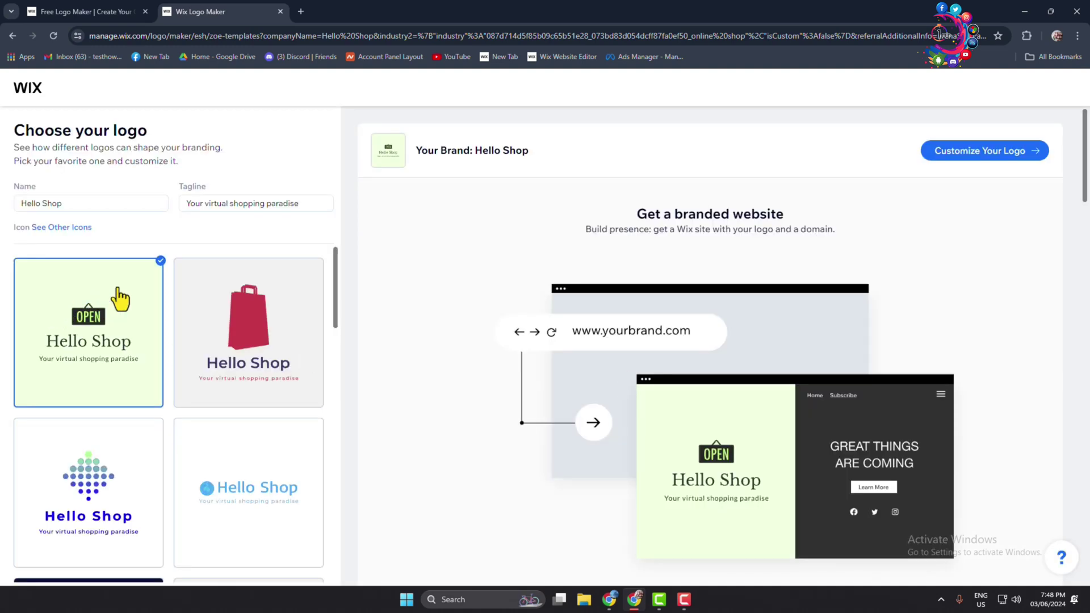
# Choose the white Hello Shop logo with bold black text under a short red bar and open it for customization
pyautogui.scroll(-9, 119, 299)
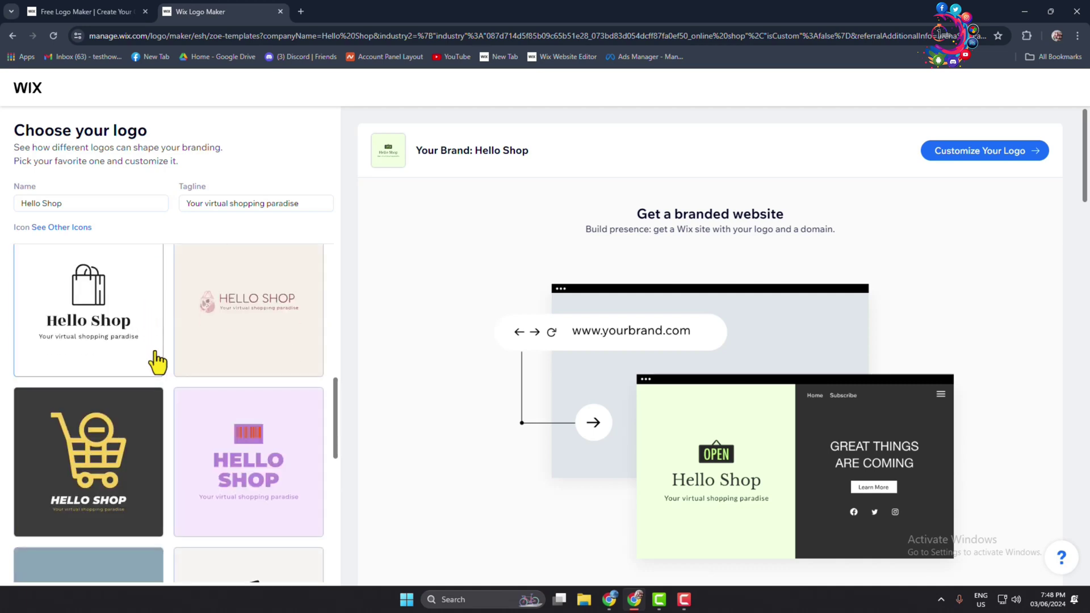
pyautogui.scroll(-4, 157, 362)
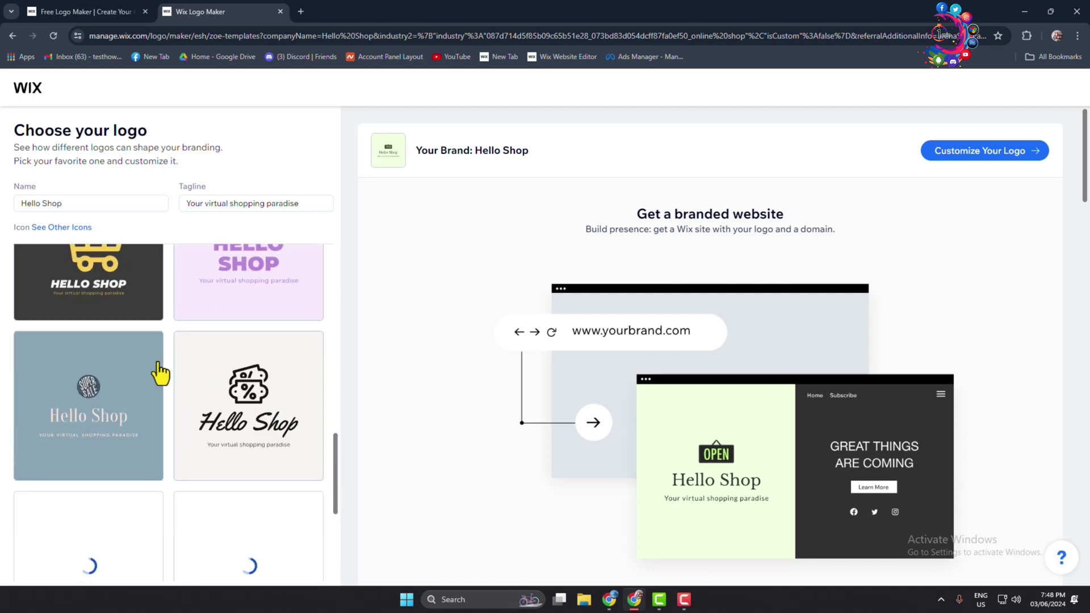
pyautogui.scroll(-15, 170, 383)
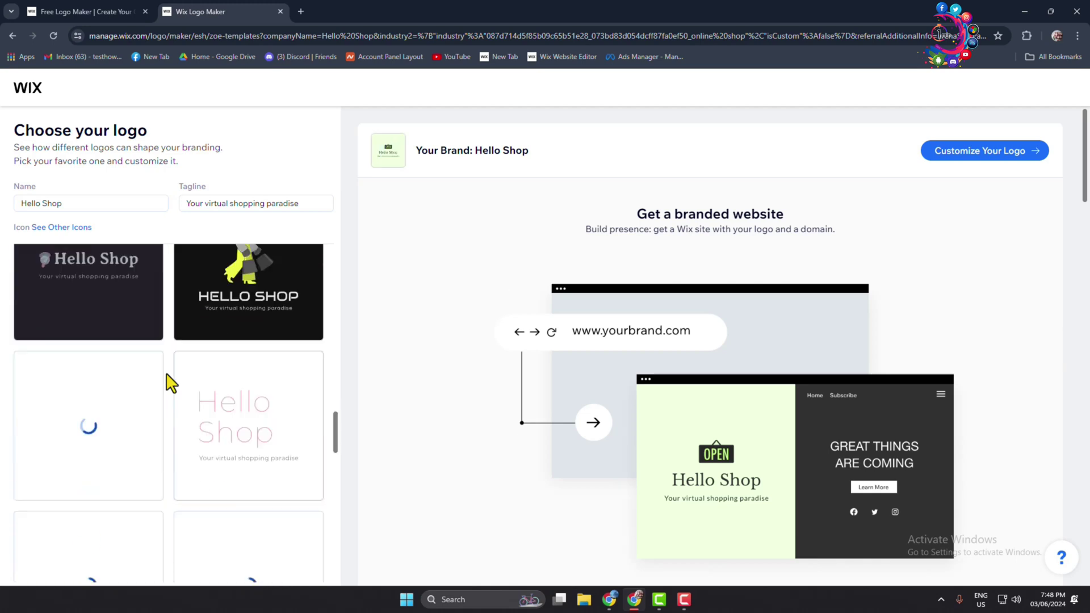
pyautogui.scroll(-6, 172, 420)
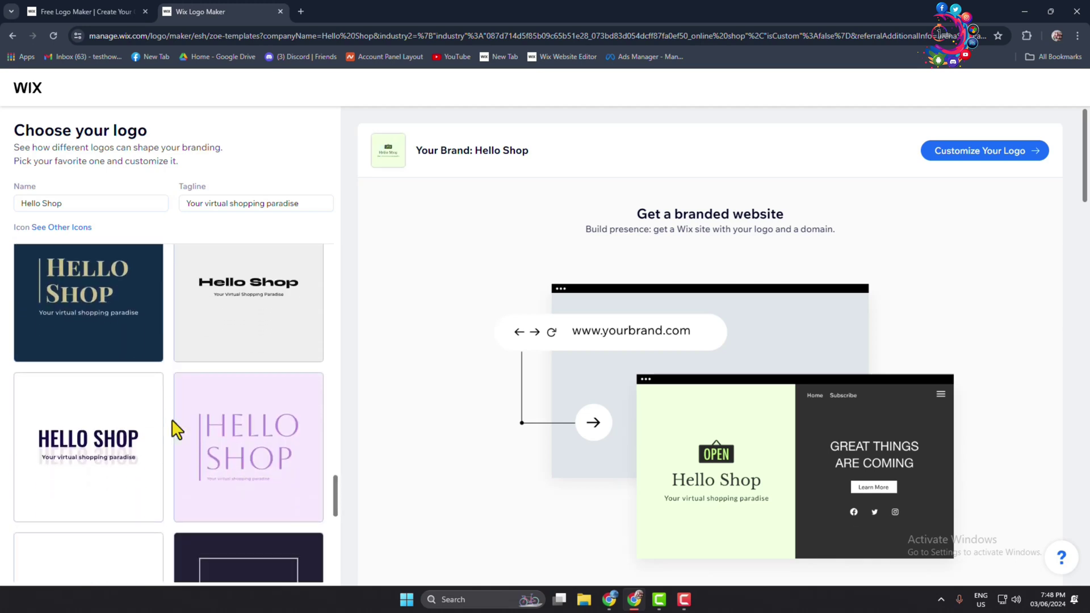
pyautogui.scroll(-4, 172, 448)
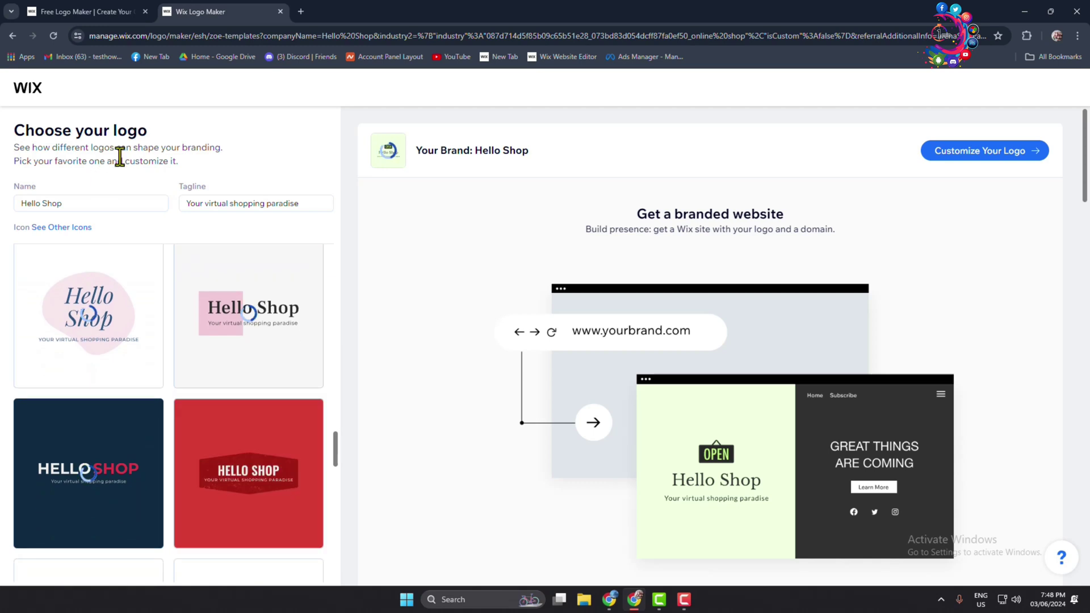
pyautogui.scroll(-7, 102, 470)
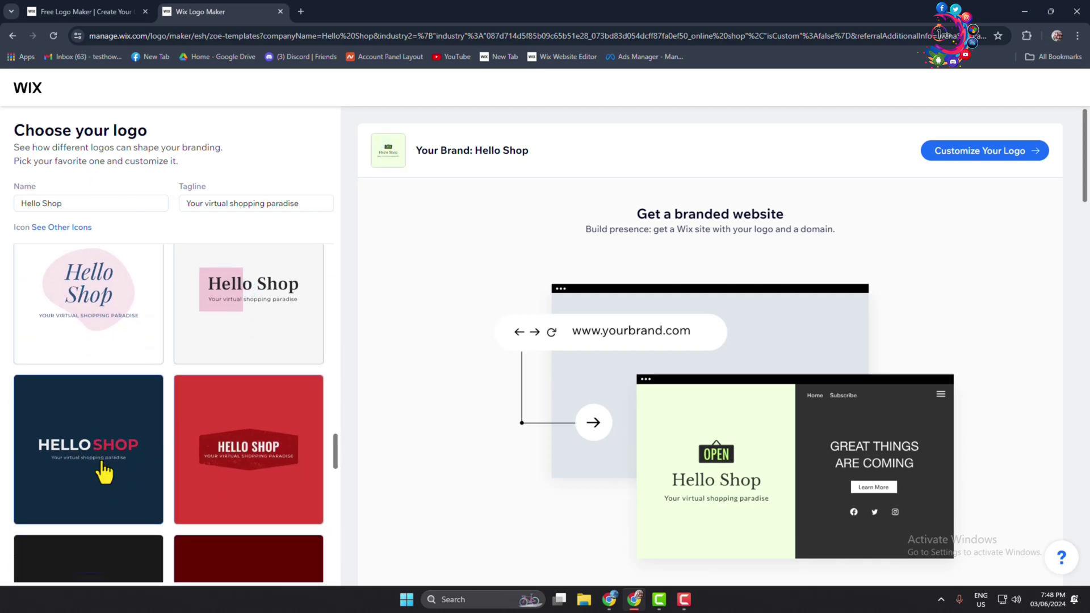
pyautogui.scroll(-7, 108, 480)
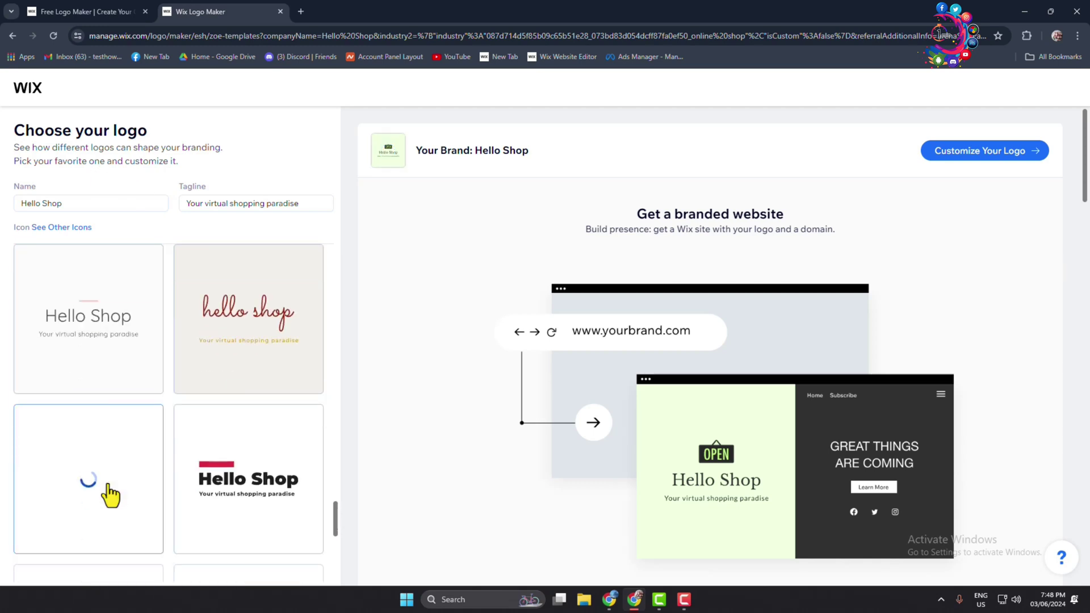
pyautogui.scroll(-1, 480, 462)
pyautogui.scroll(-2, 129, 470)
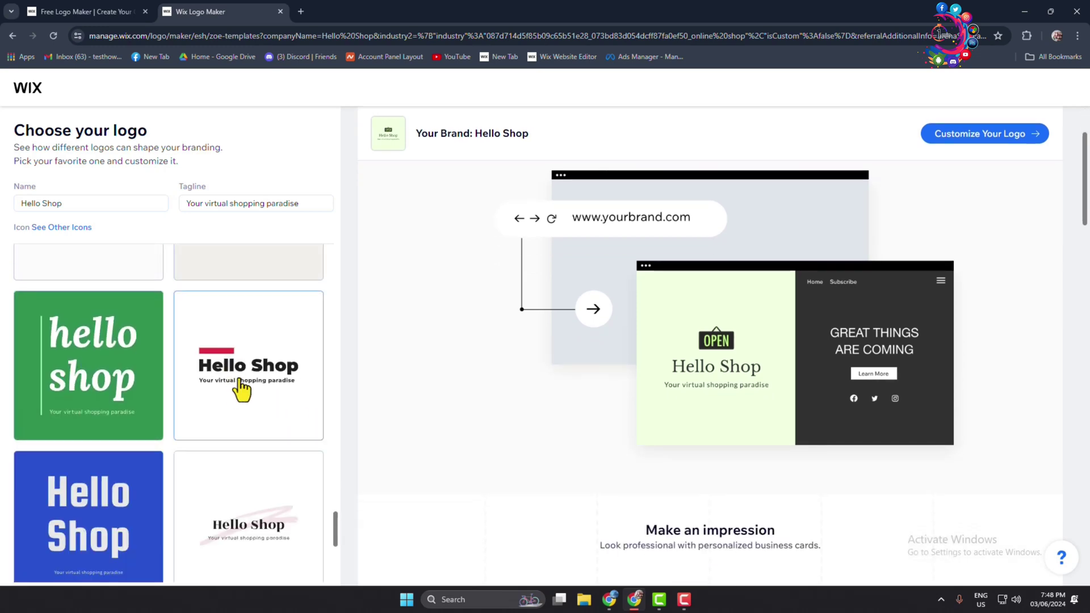
pyautogui.click(242, 391)
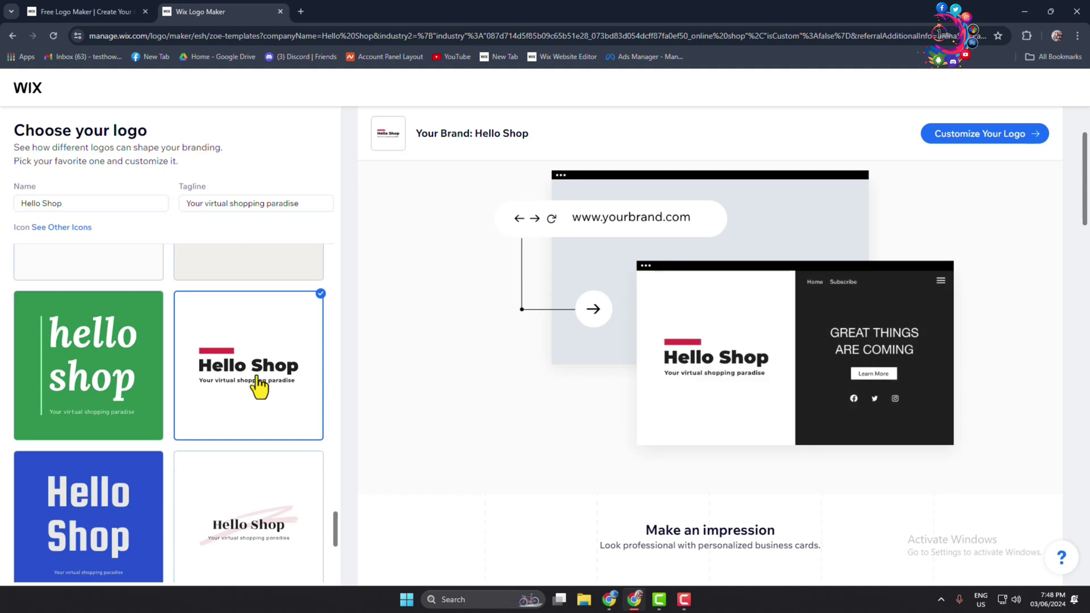
pyautogui.click(999, 144)
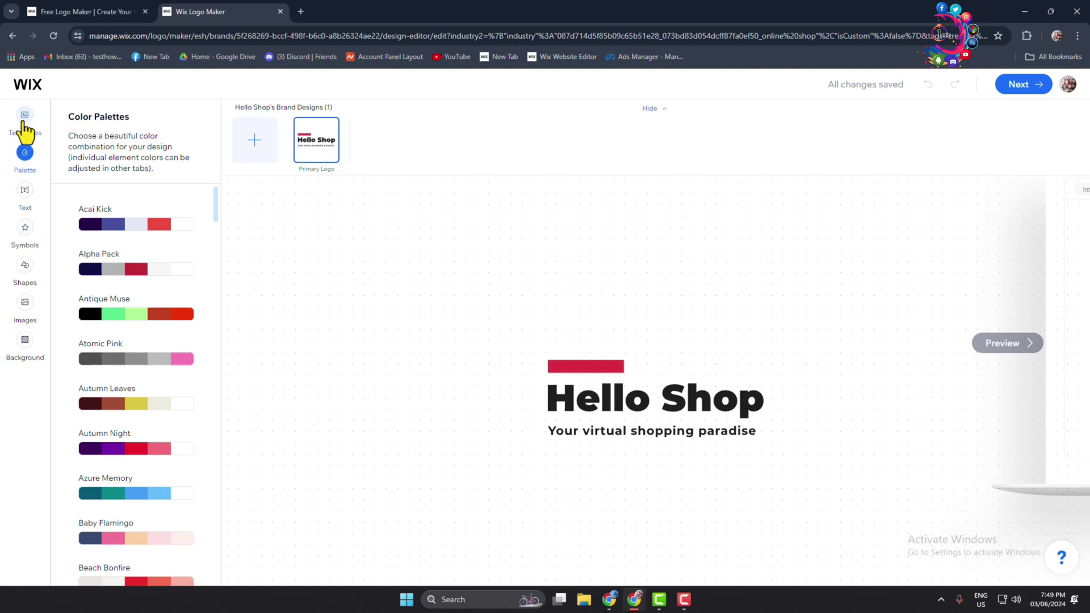
pyautogui.click(23, 118)
pyautogui.scroll(-5, 140, 401)
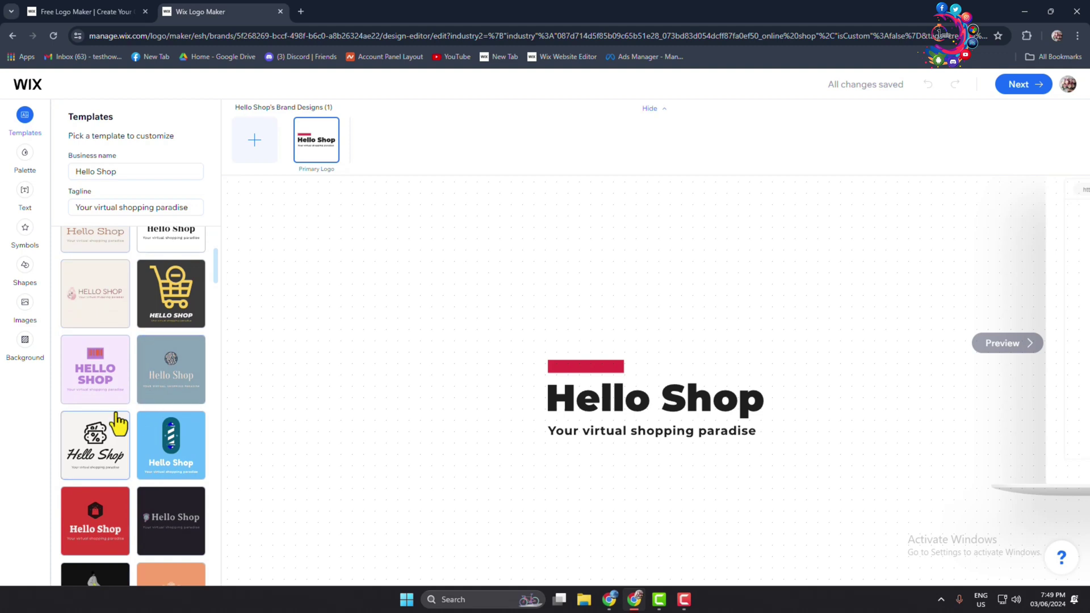
pyautogui.scroll(-4, 142, 389)
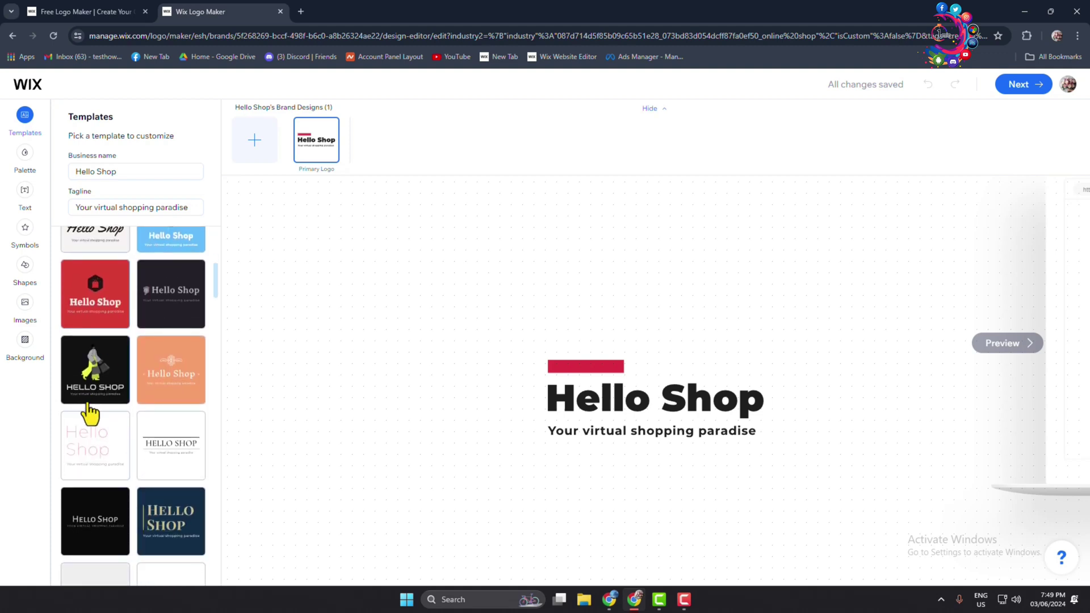
# Try different color palettes on the logo, including Acai Kick, Alpha Pack, Antique Muse, Atomic Pink, Azure Memory and Autumn Night
pyautogui.click(24, 154)
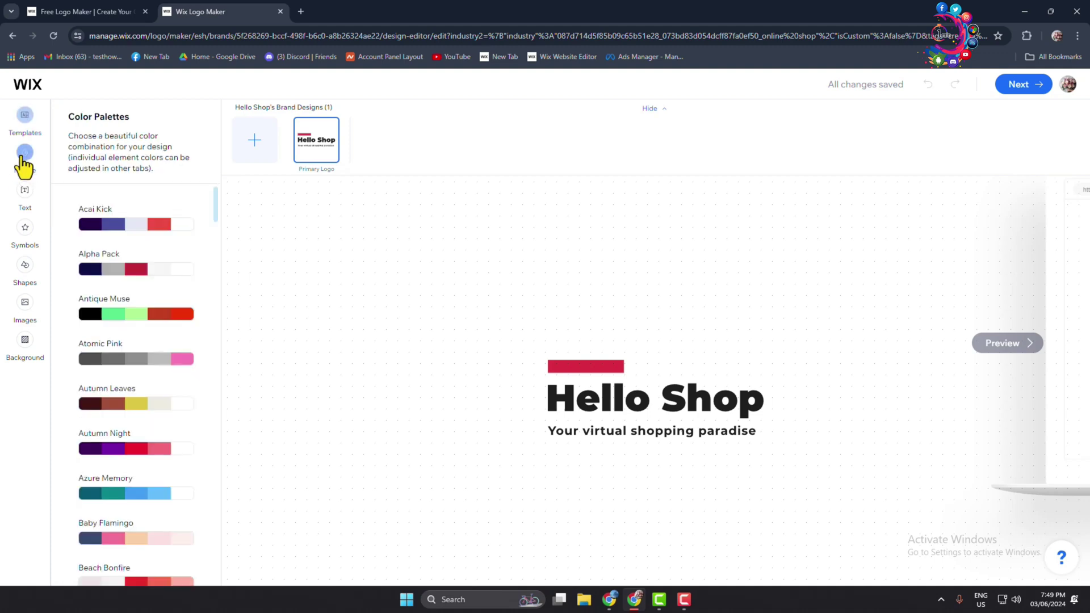
pyautogui.click(131, 233)
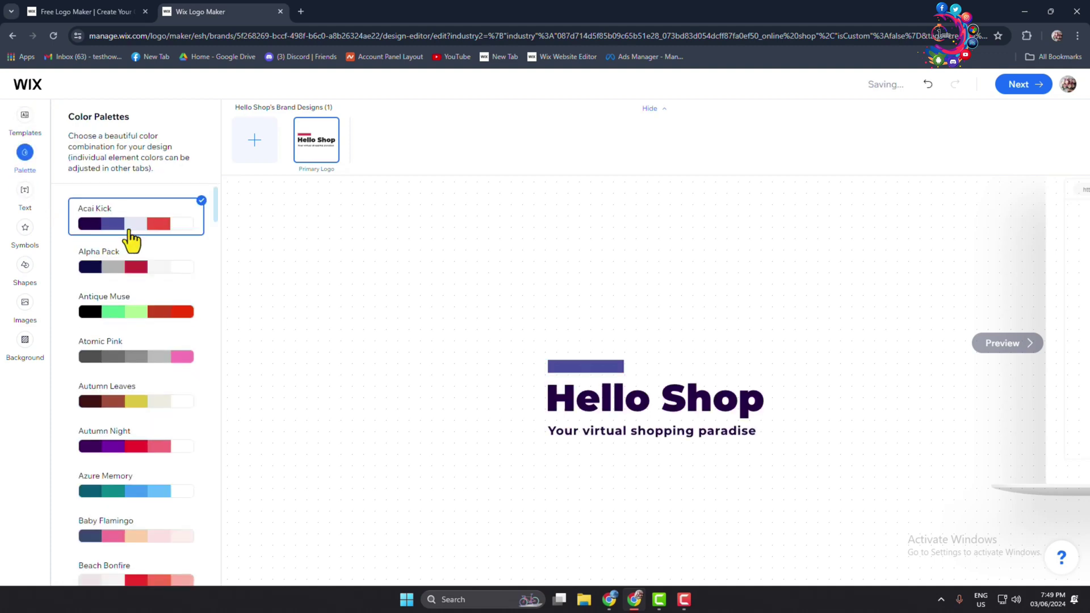
pyautogui.click(137, 272)
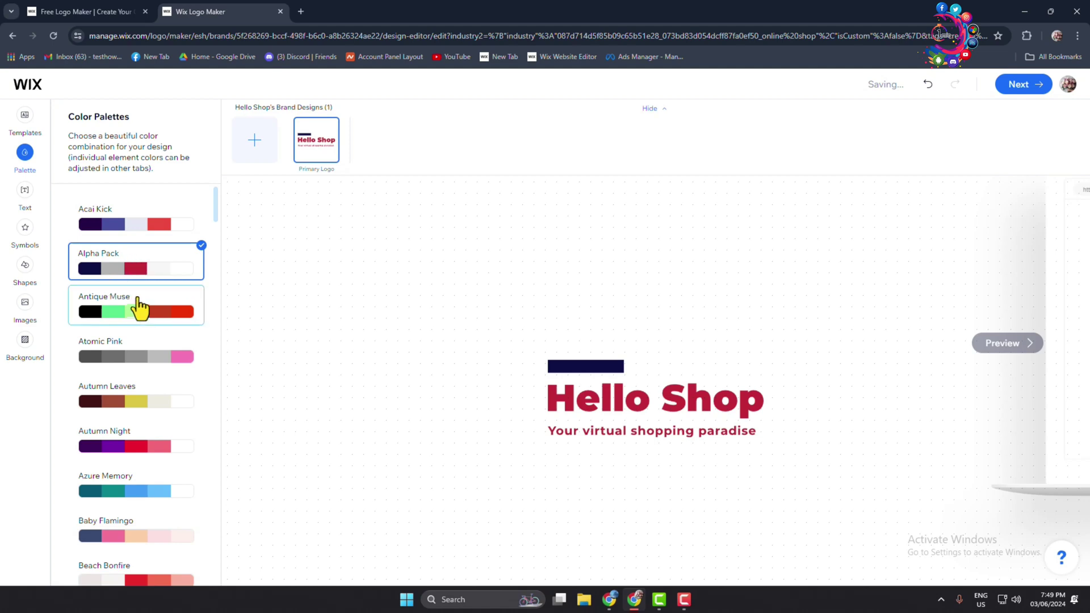
pyautogui.click(139, 308)
pyautogui.click(139, 355)
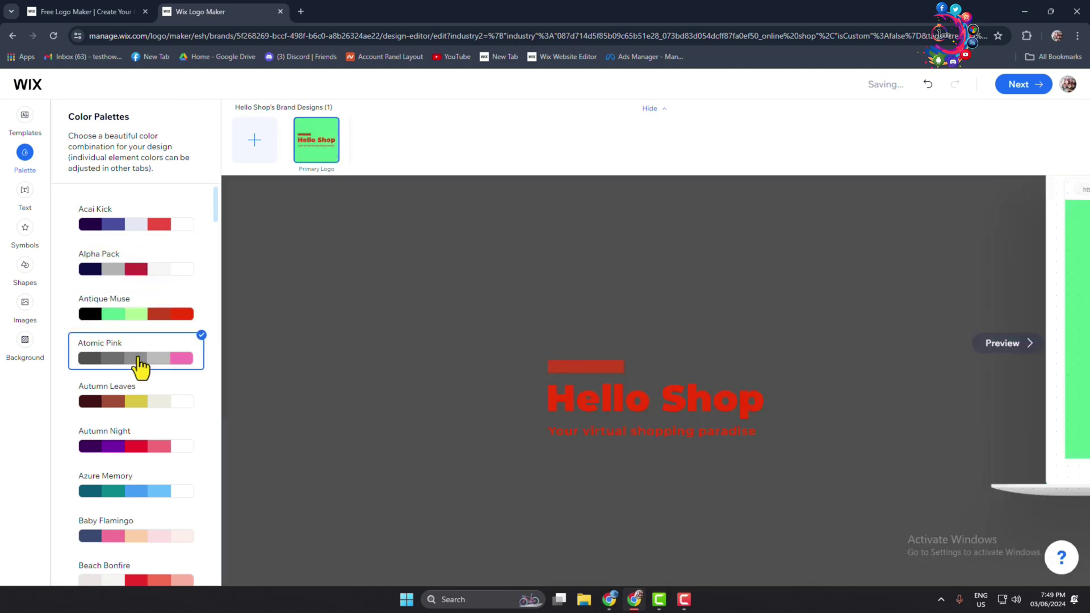
pyautogui.click(142, 404)
pyautogui.click(139, 448)
pyautogui.click(139, 492)
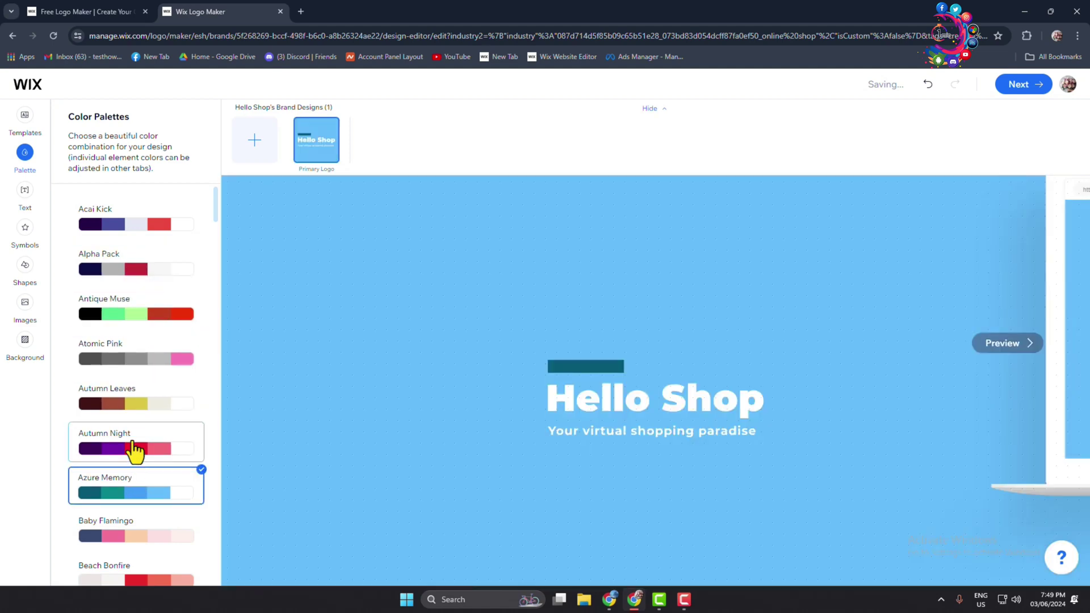
pyautogui.click(143, 228)
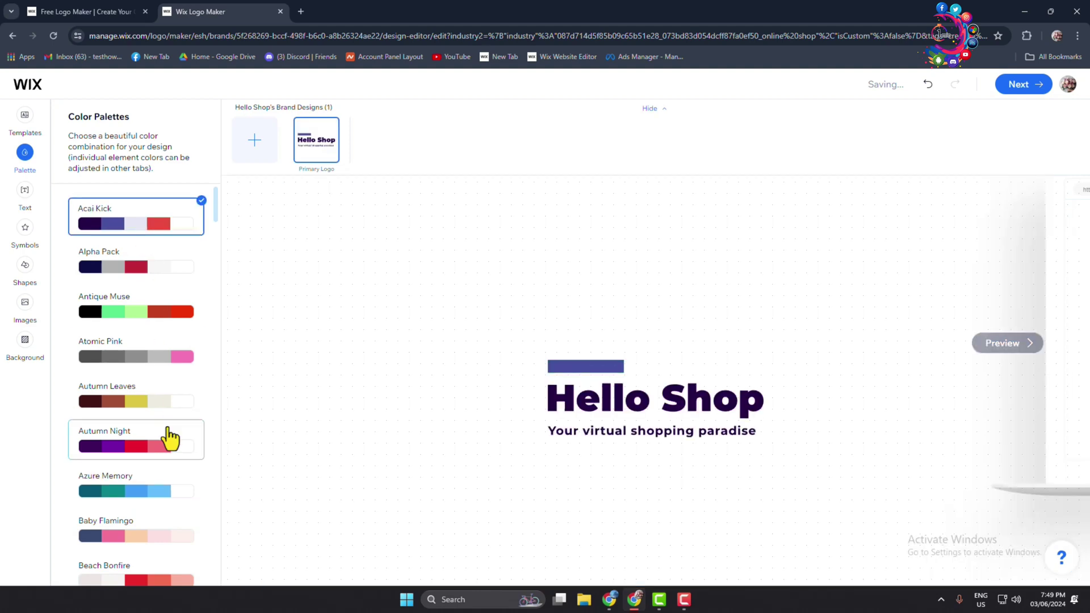
pyautogui.click(134, 452)
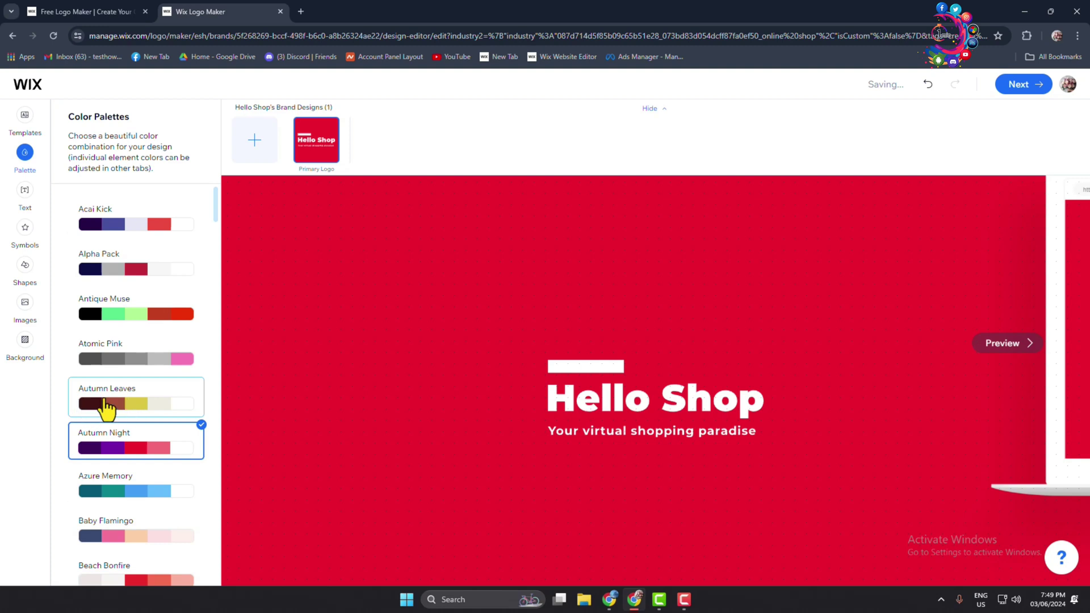
# Apply the Autumn Leaves color palette to the Hello Shop logo and look through the remaining palettes
pyautogui.click(106, 400)
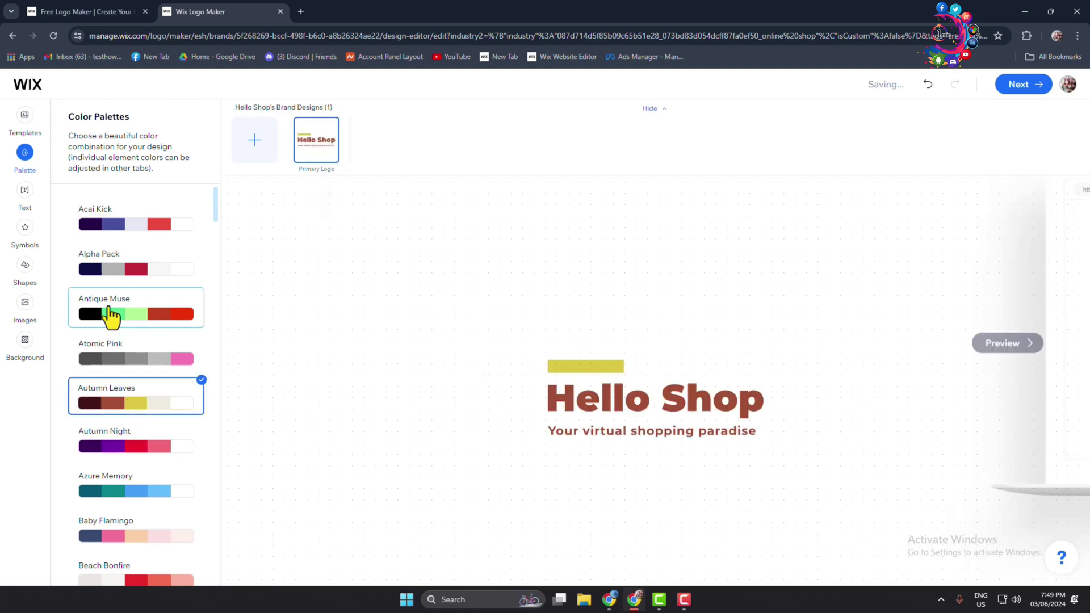
pyautogui.scroll(-15, 117, 316)
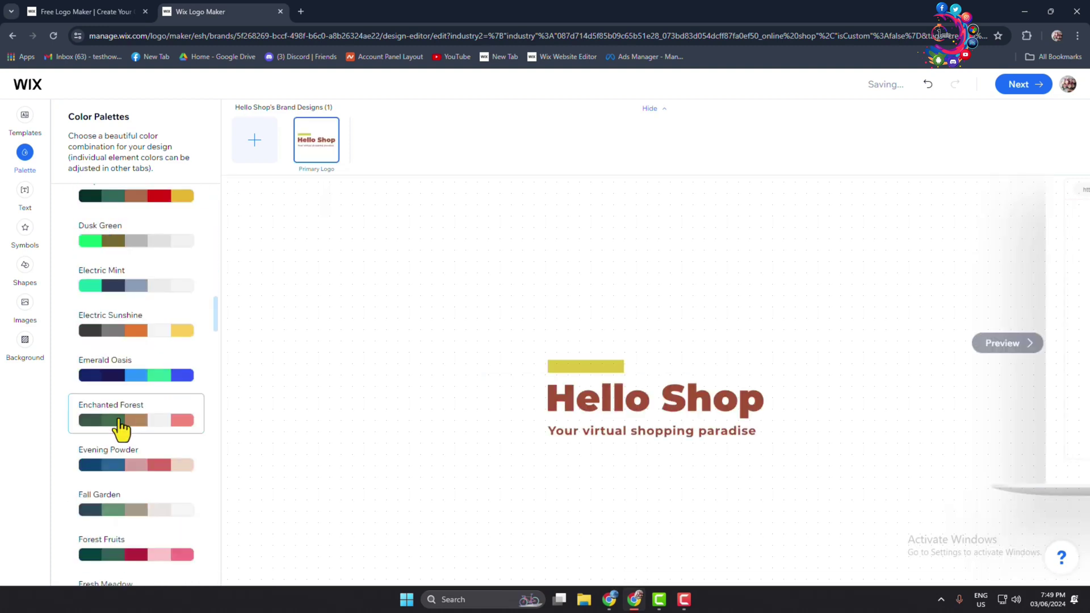
pyautogui.scroll(-13, 120, 430)
pyautogui.scroll(16, 124, 430)
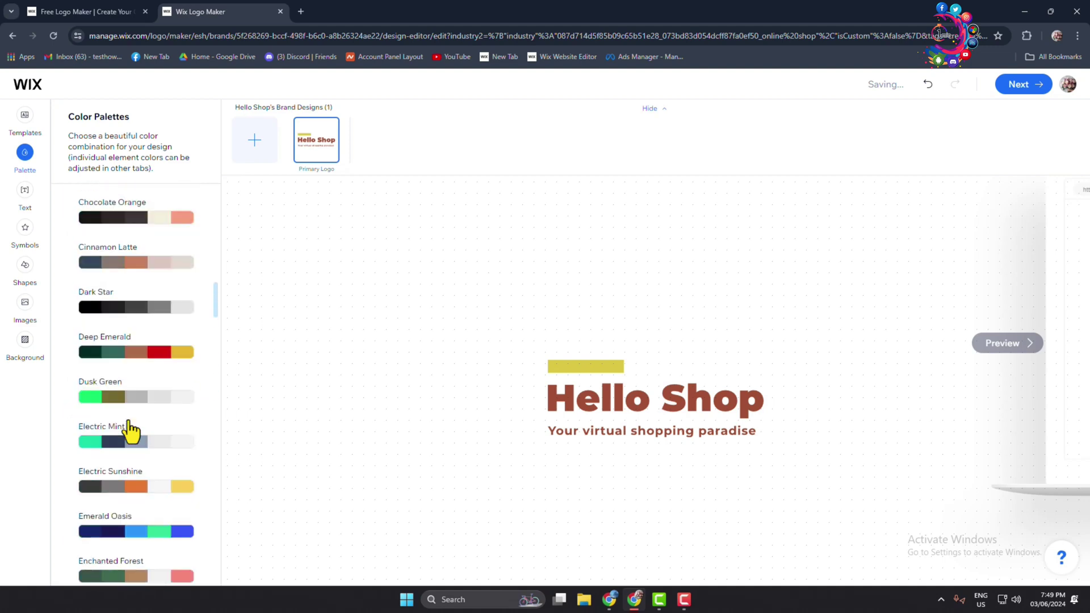
# Examine the text customization options for the Hello Shop business name and the tagline
pyautogui.scroll(15, 131, 431)
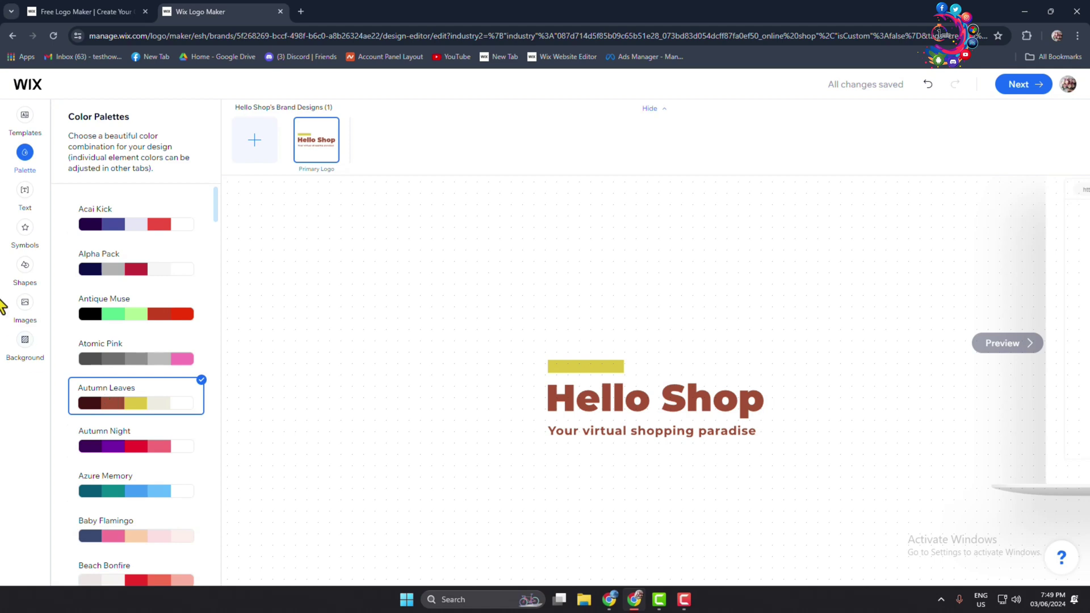
pyautogui.click(27, 196)
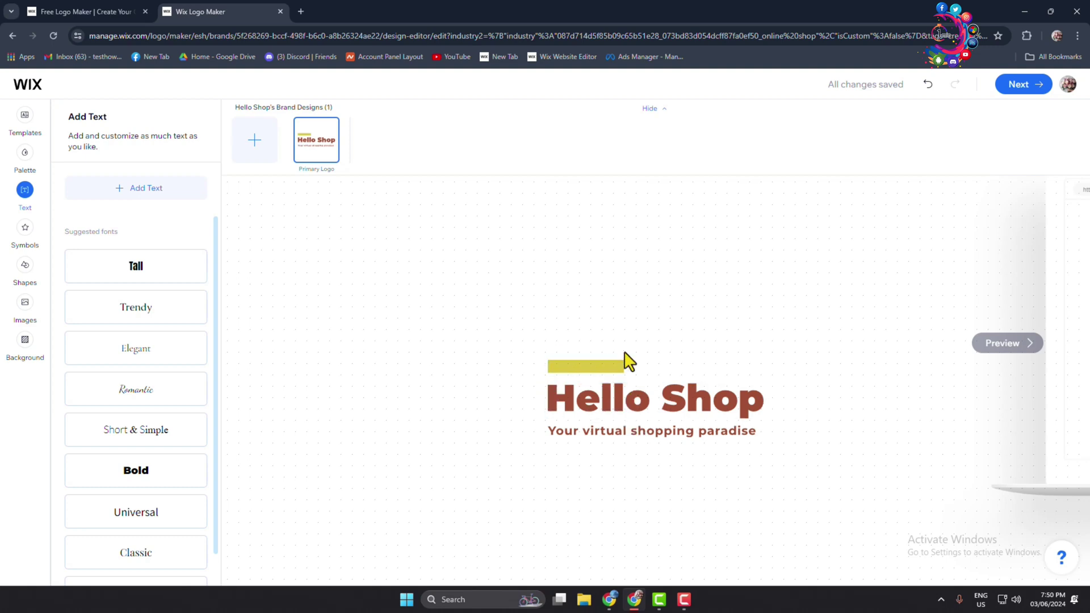
pyautogui.click(612, 408)
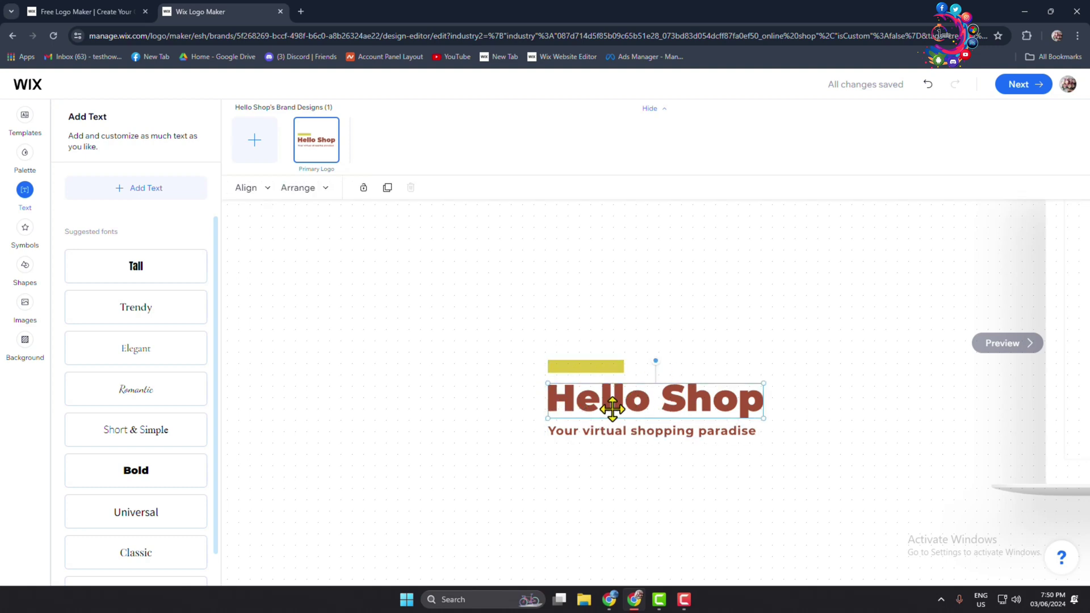
pyautogui.moveTo(130, 200); pyautogui.dragTo(74, 202)
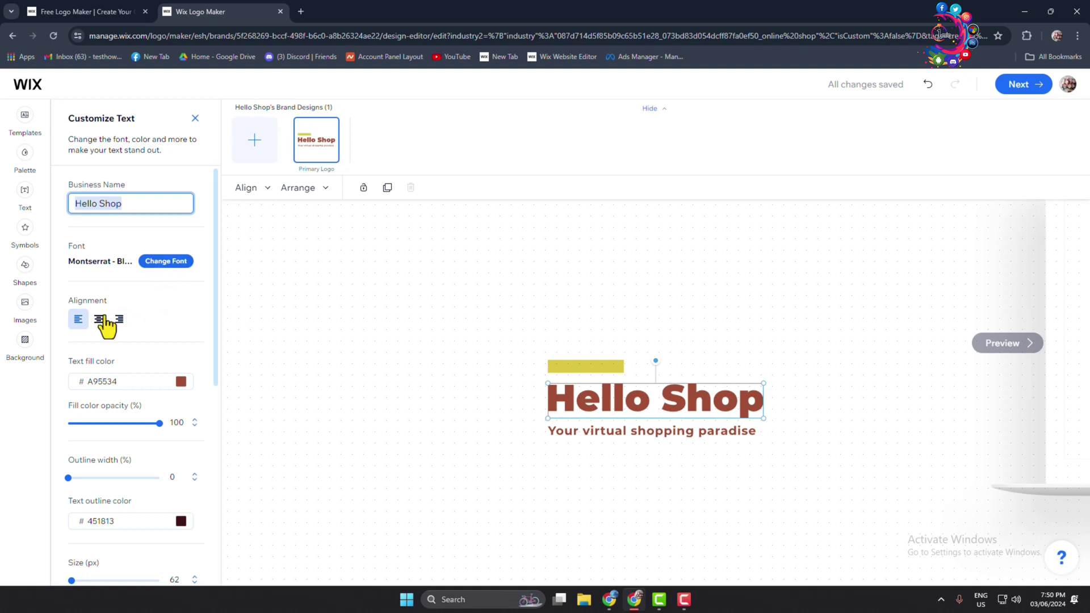
pyautogui.scroll(-6, 88, 414)
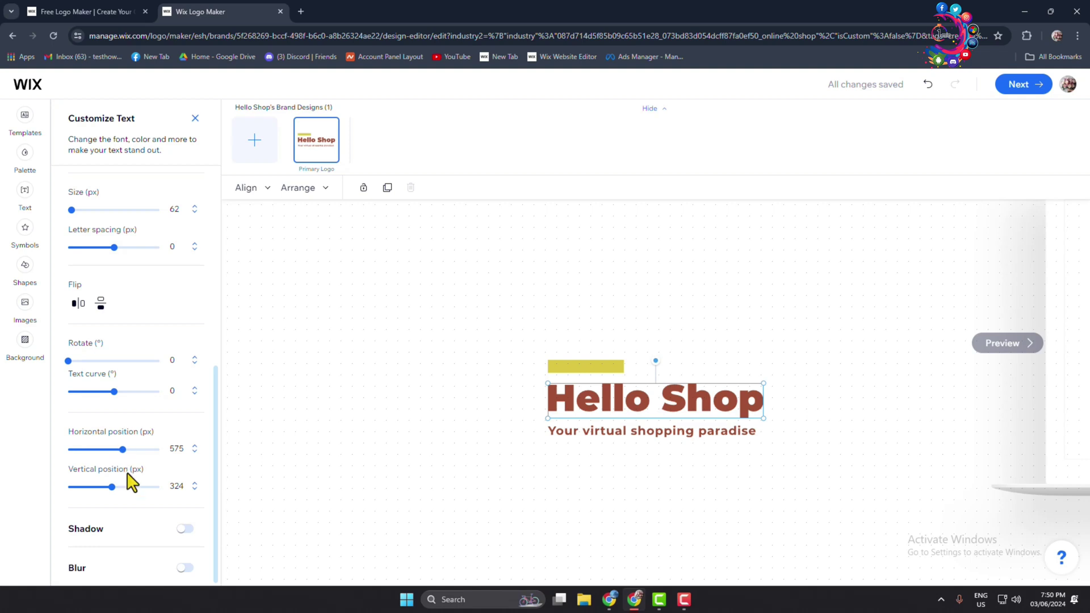
pyautogui.scroll(1, 132, 488)
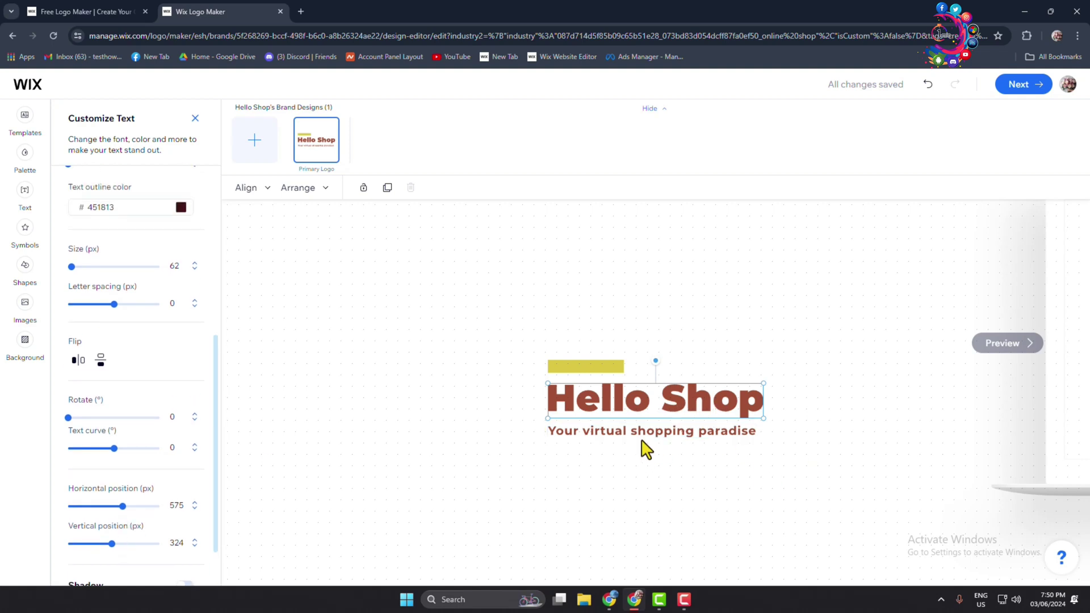
pyautogui.scroll(5, 185, 319)
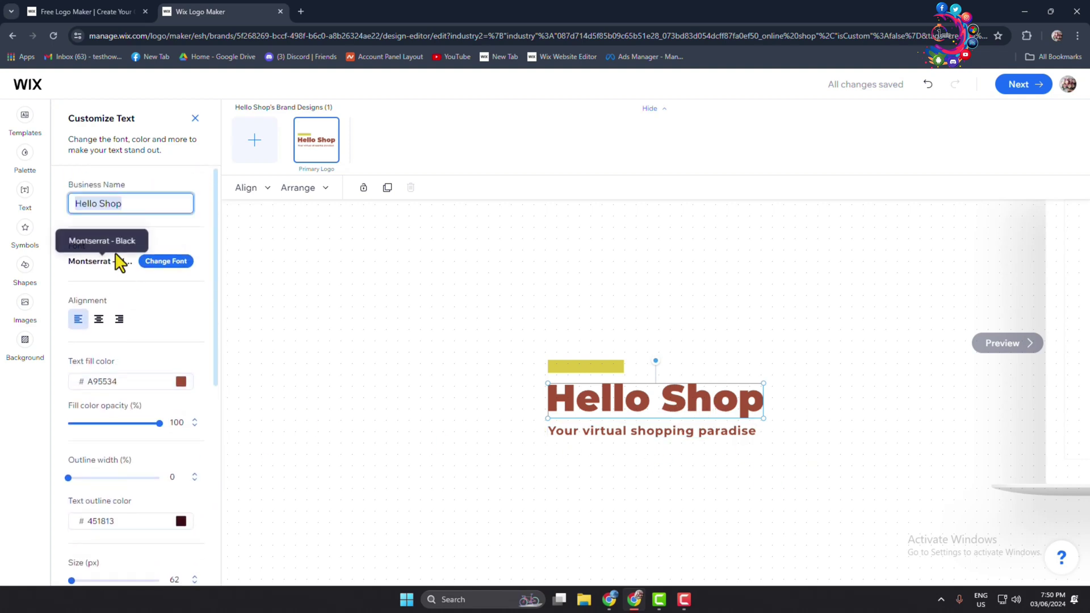
pyautogui.click(633, 430)
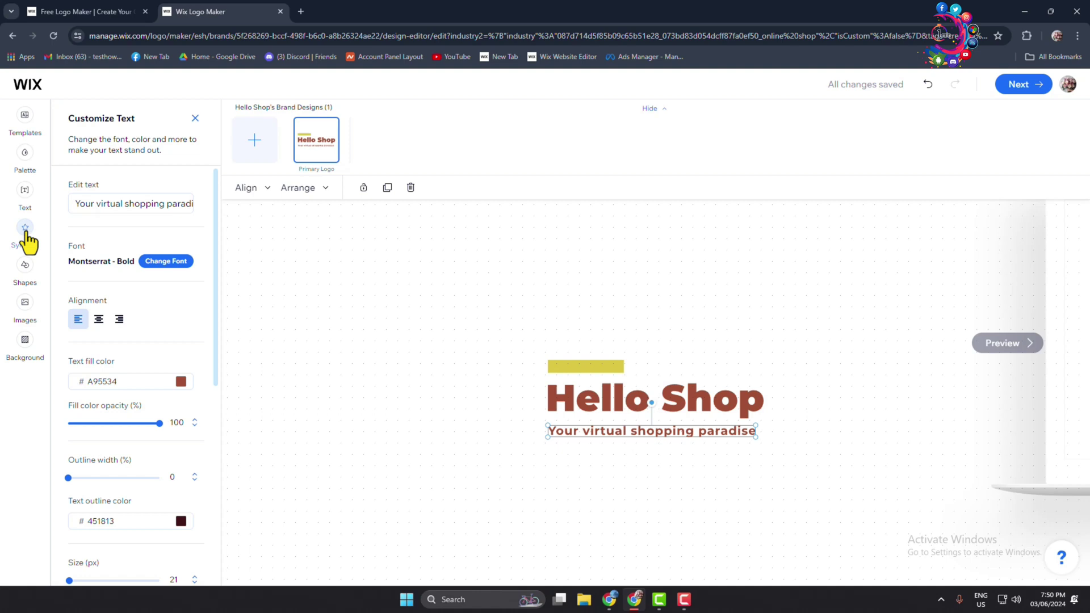
# Browse the suggested symbols and add the two-tone shopping bag icon to the logo
pyautogui.click(26, 232)
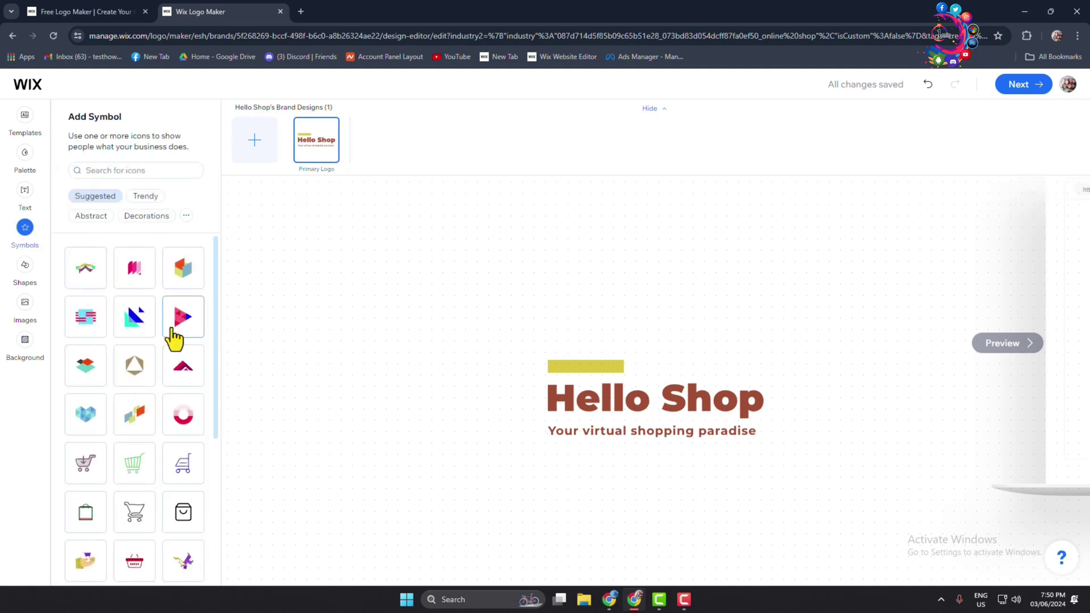
pyautogui.scroll(-10, 173, 339)
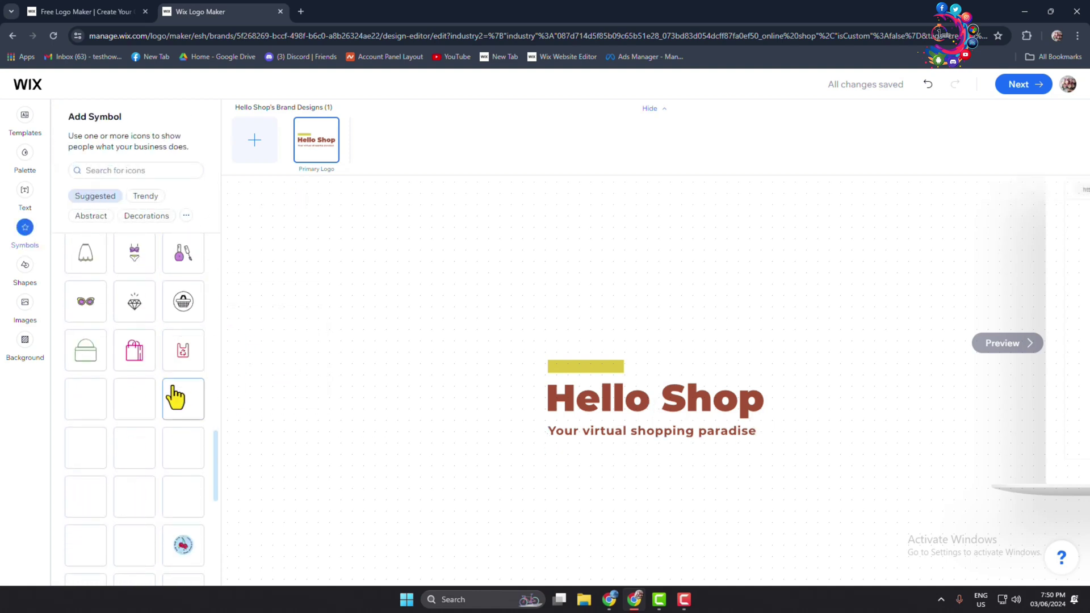
pyautogui.moveTo(175, 397)
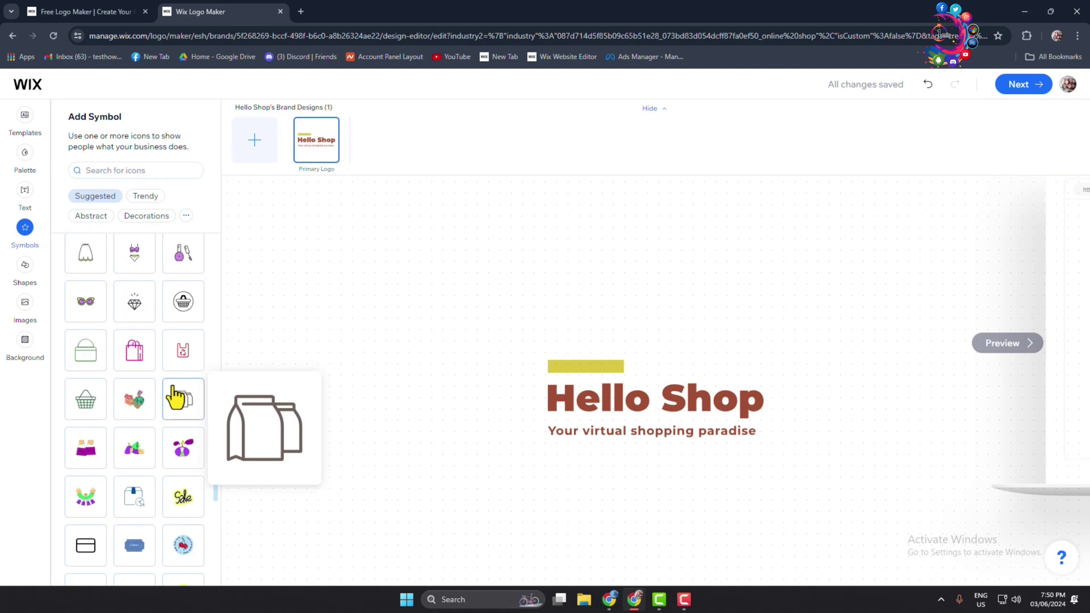
pyautogui.scroll(5, 165, 386)
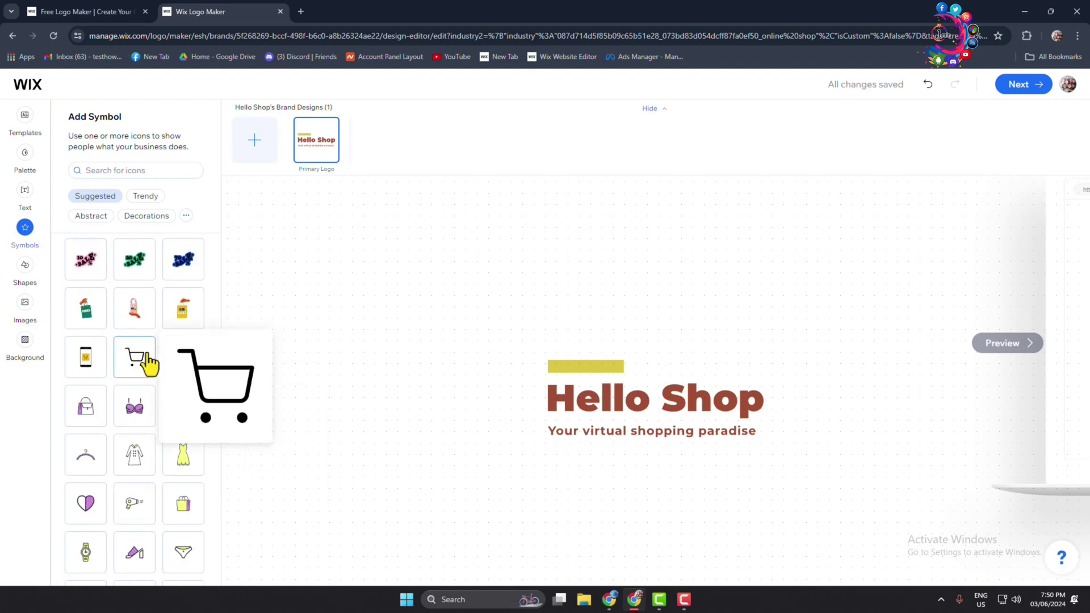
pyautogui.click(178, 521)
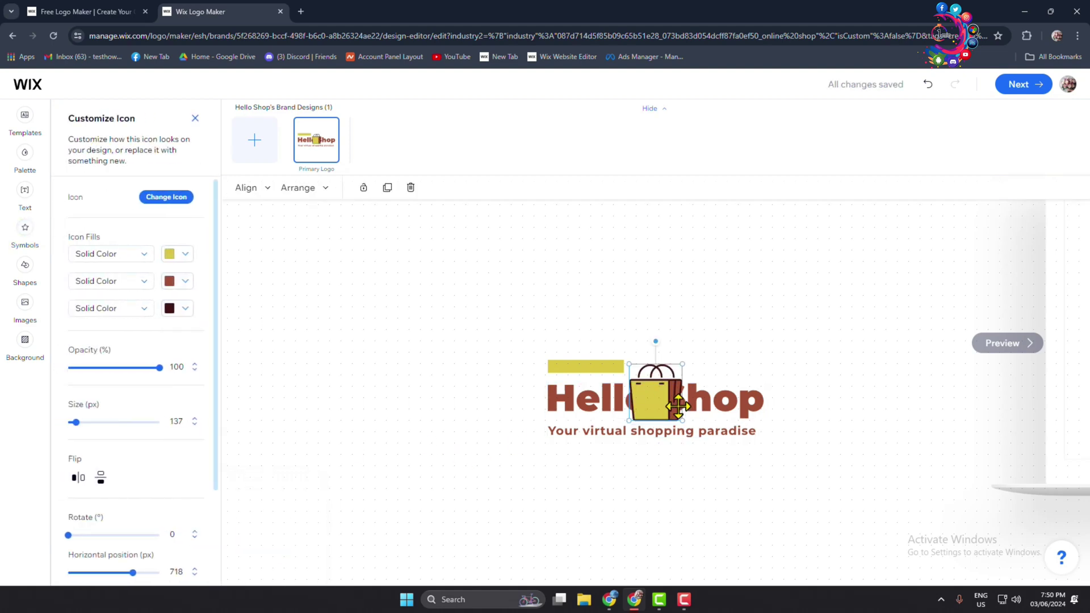
# Shrink the shopping bag icon to about 62 px and place it above the end of the Hello Shop text
pyautogui.moveTo(656, 389); pyautogui.dragTo(672, 361)
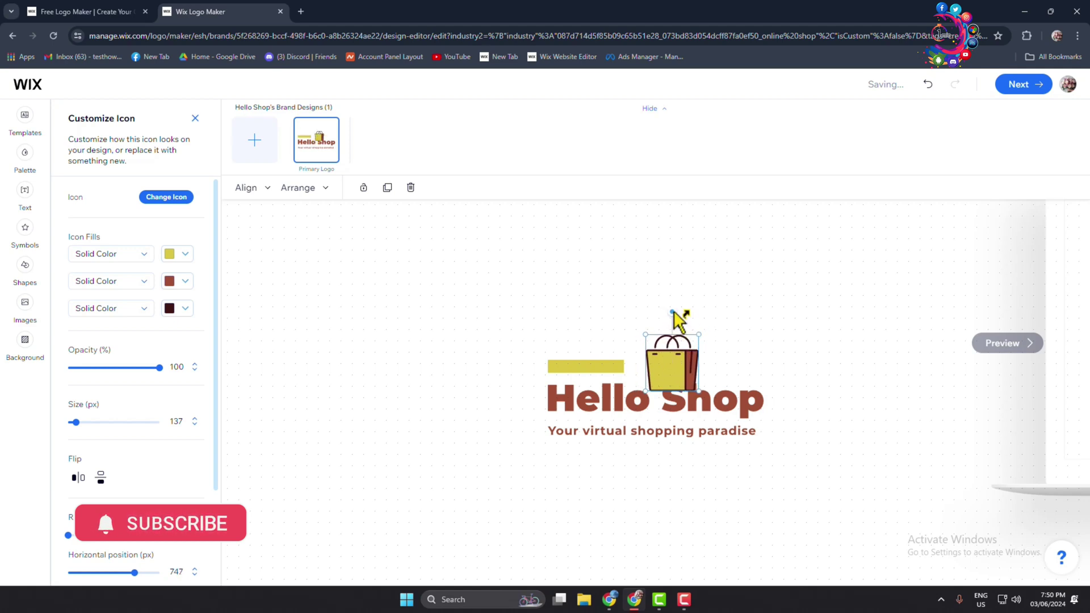
pyautogui.moveTo(674, 334); pyautogui.dragTo(692, 338)
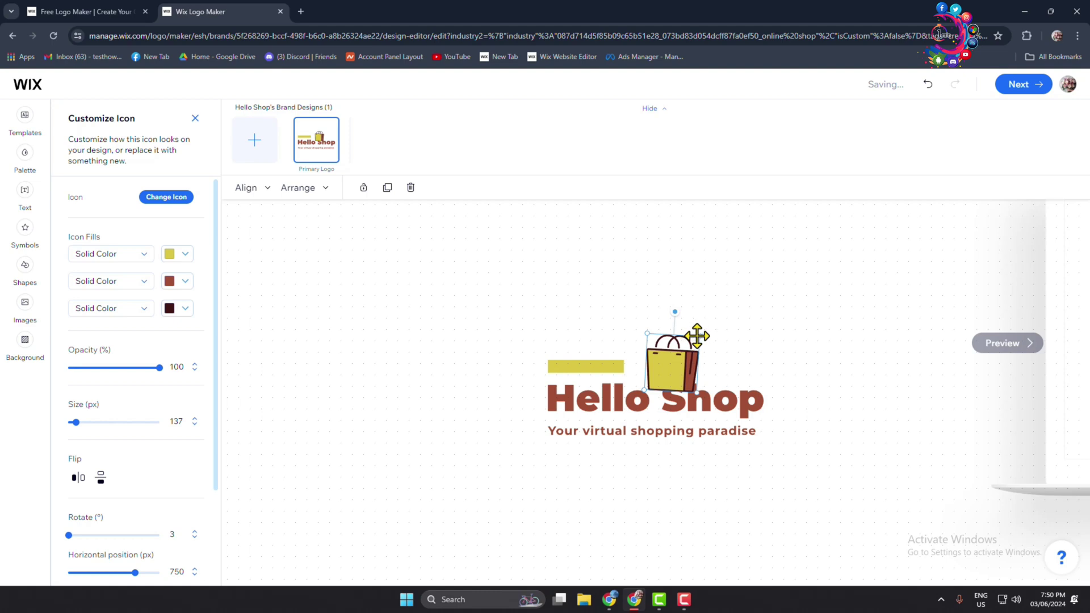
pyautogui.hotkey('ctrl', 'z')
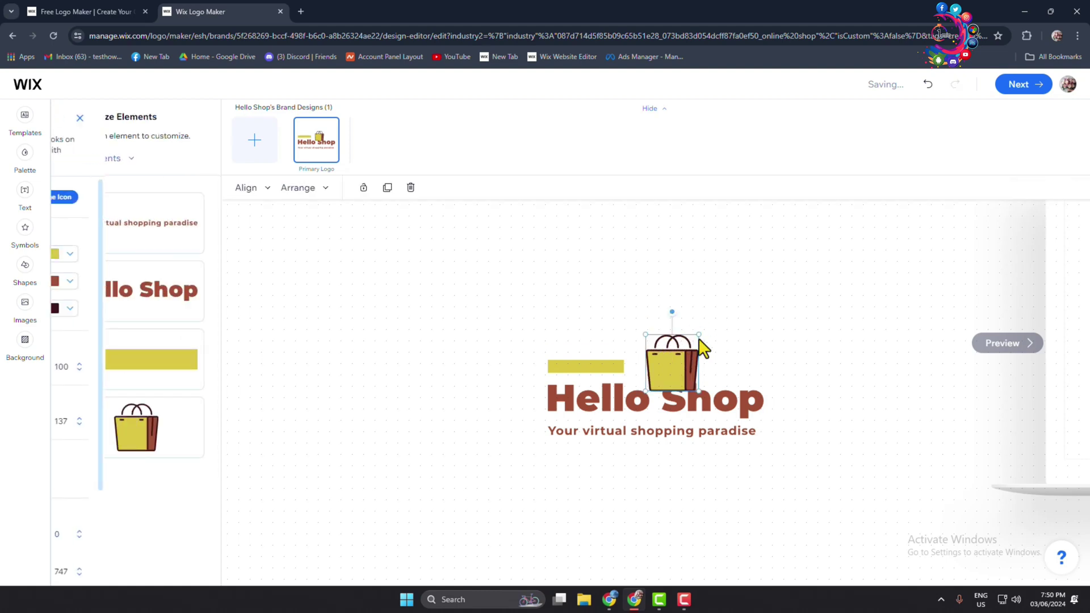
pyautogui.moveTo(698, 334); pyautogui.dragTo(775, 368)
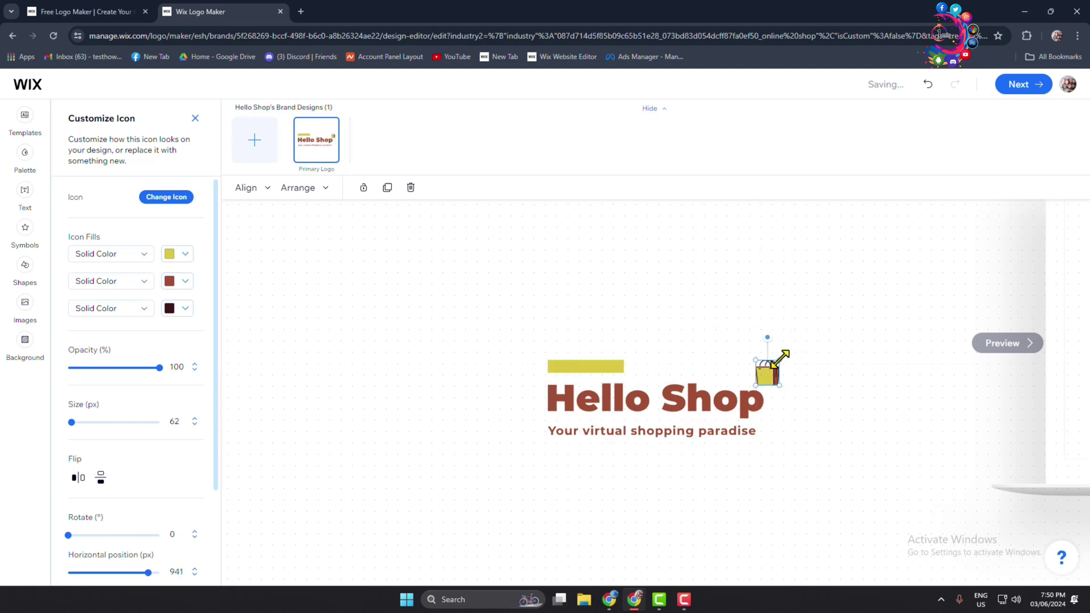
pyautogui.click(700, 362)
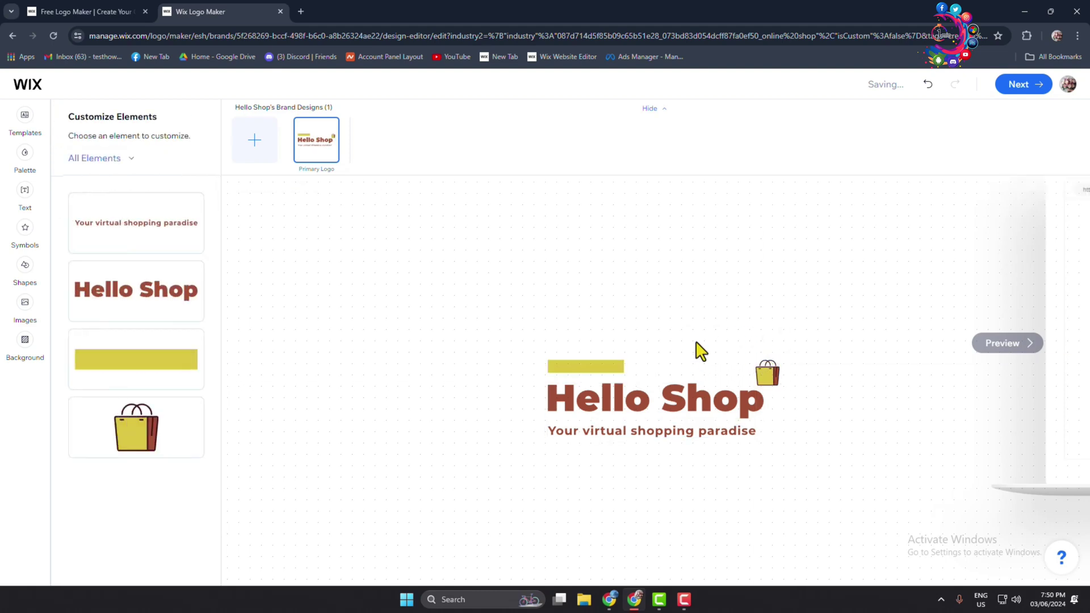
# Change the shopping bag icon's yellow fill to the blue #3E73ED
pyautogui.click(765, 377)
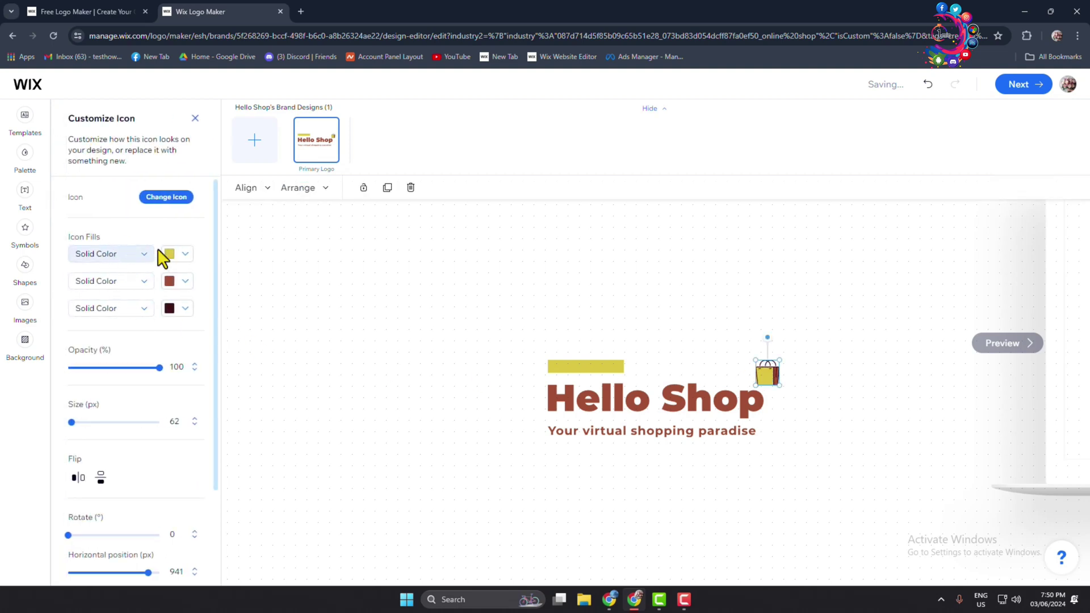
pyautogui.click(188, 258)
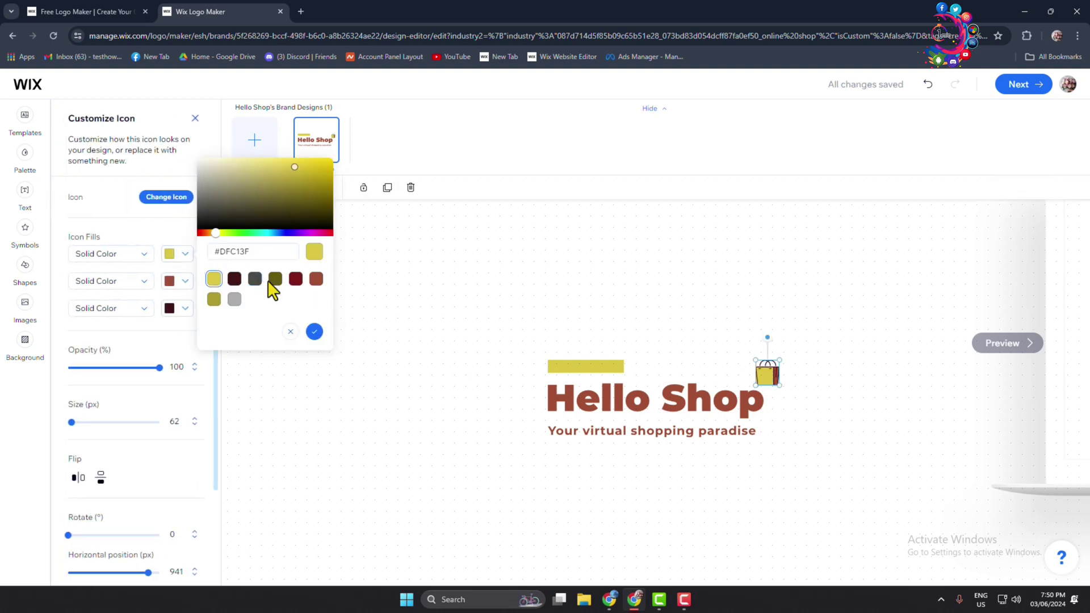
pyautogui.moveTo(264, 204); pyautogui.dragTo(295, 189)
pyautogui.click(276, 233)
pyautogui.moveTo(279, 235); pyautogui.dragTo(281, 233)
pyautogui.moveTo(302, 187); pyautogui.dragTo(297, 164)
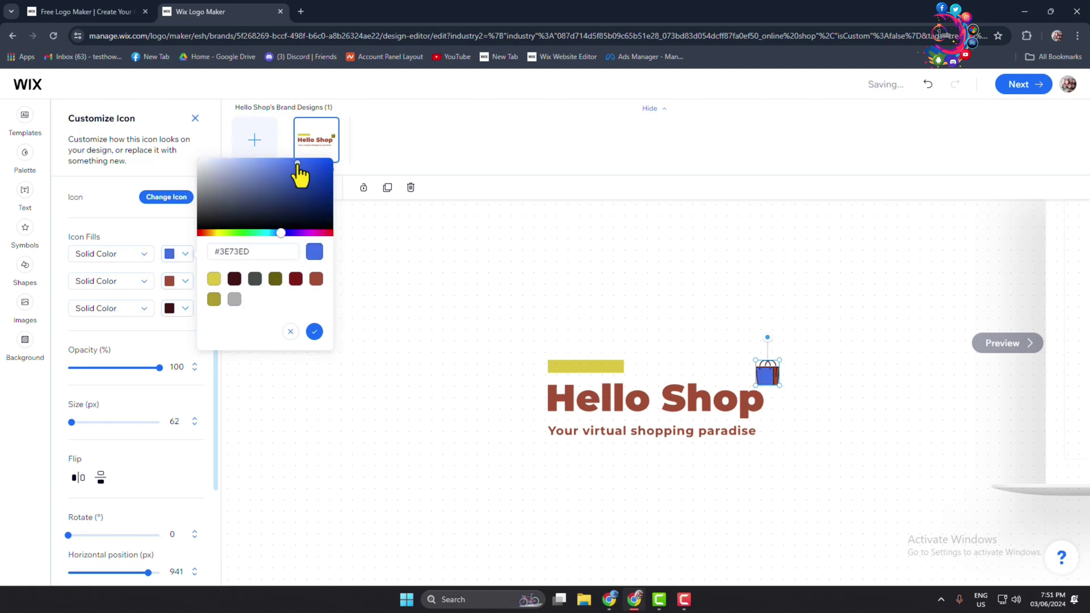
pyautogui.click(260, 390)
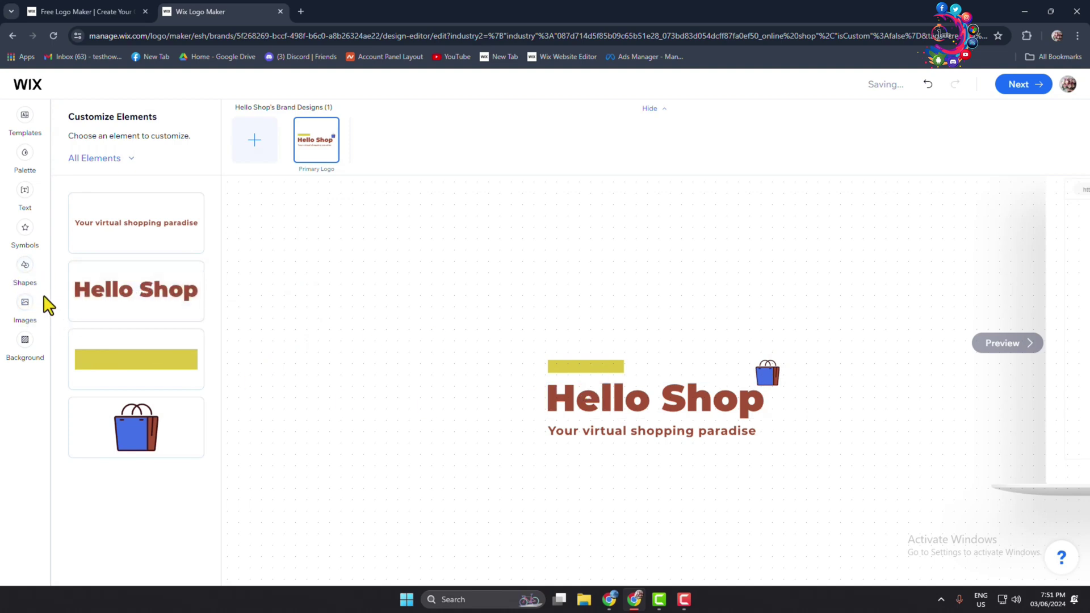
# Browse the available shapes and add the right triangle with its right angle at the lower right to the logo
pyautogui.click(25, 267)
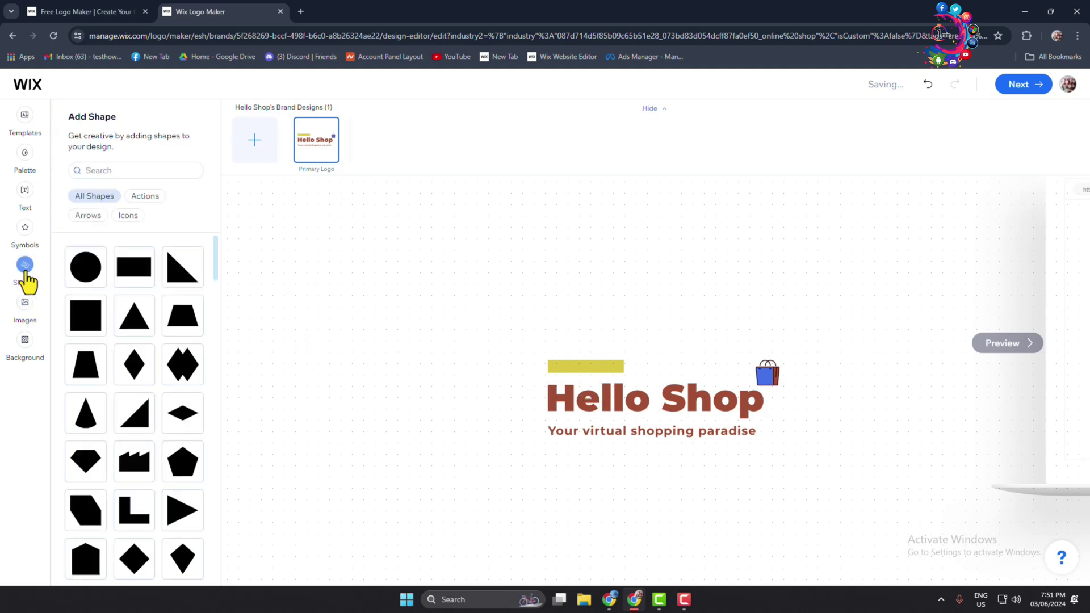
pyautogui.scroll(-3, 142, 374)
pyautogui.scroll(-10, 149, 388)
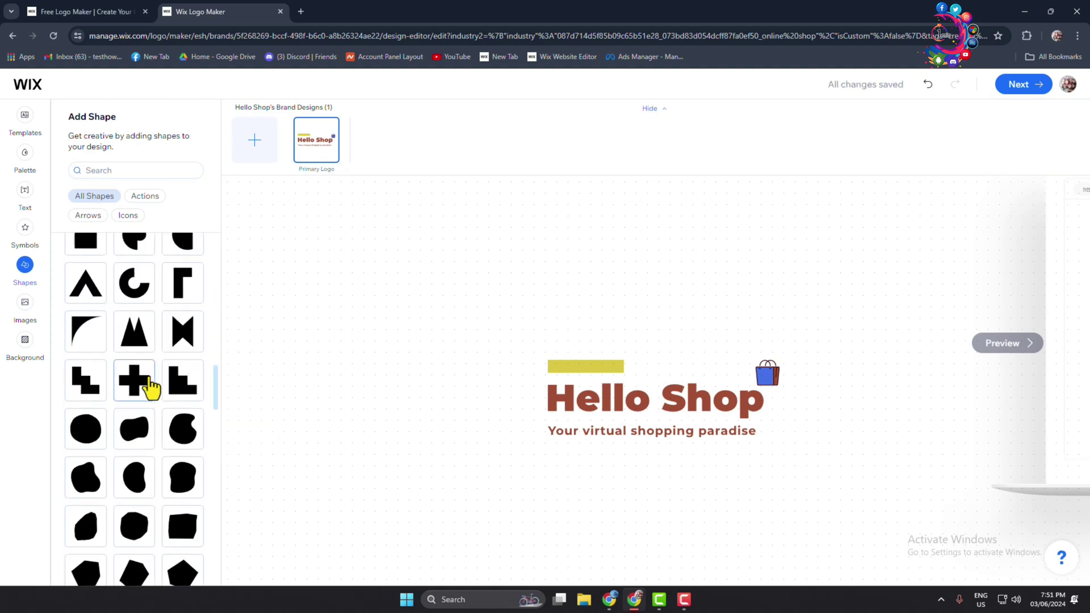
pyautogui.scroll(12, 152, 419)
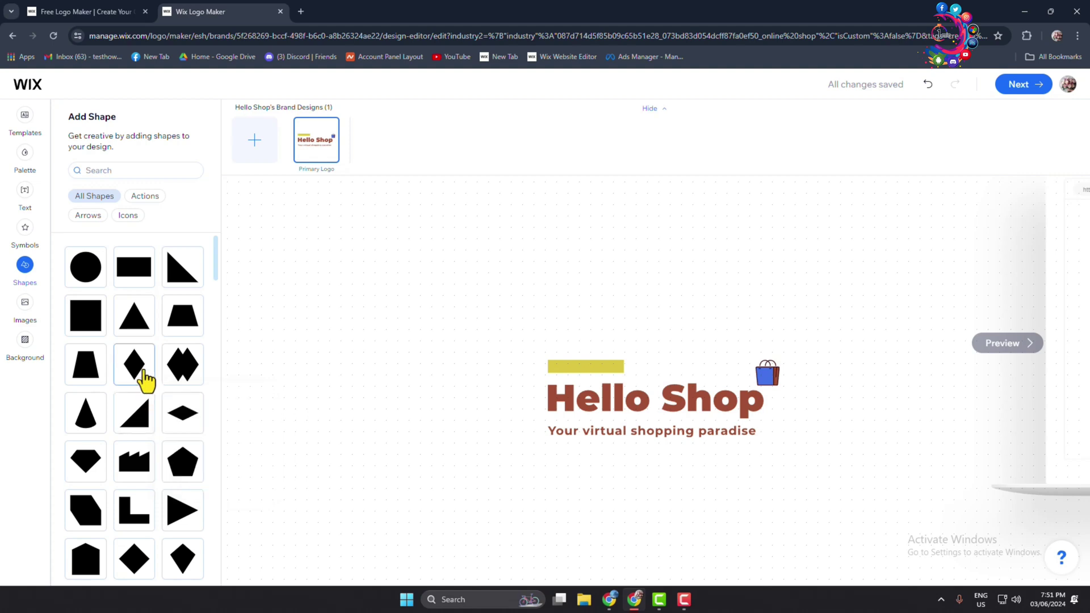
pyautogui.click(102, 171)
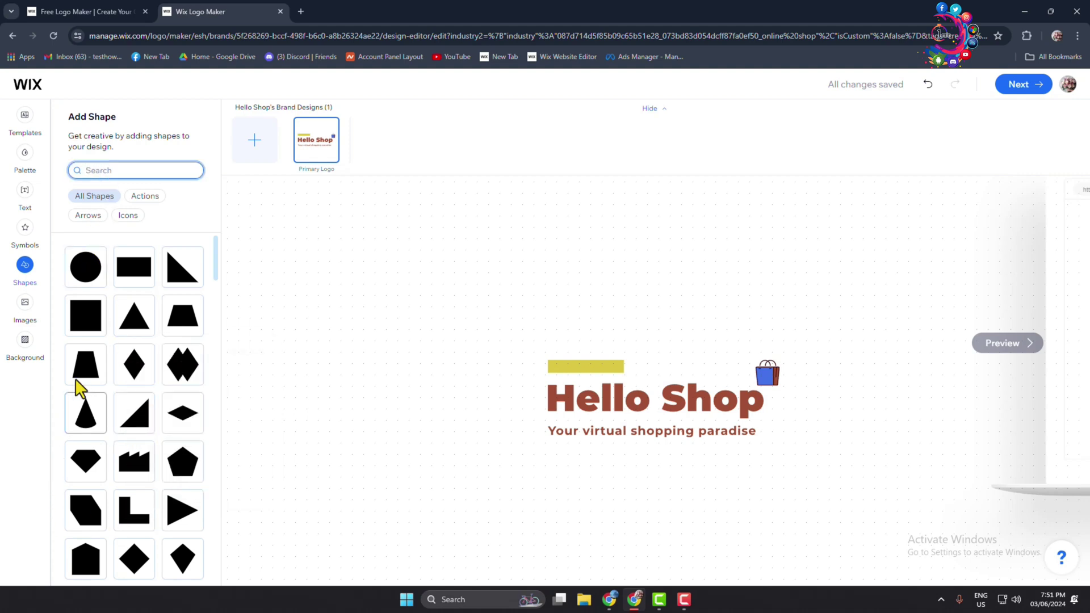
pyautogui.scroll(-5, 138, 505)
pyautogui.scroll(5, 138, 488)
pyautogui.scroll(-1, 138, 492)
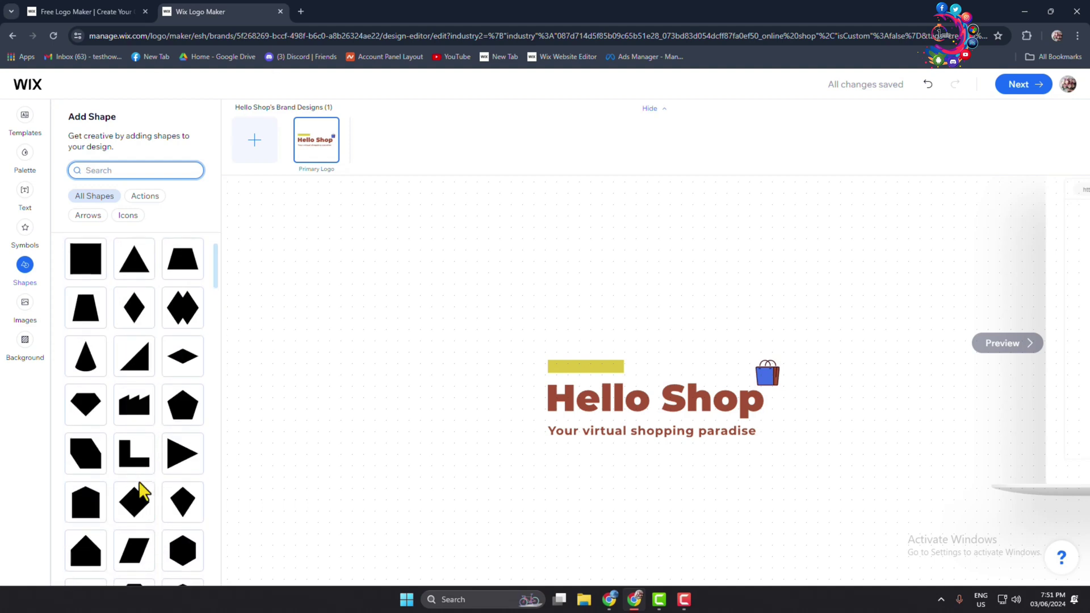
pyautogui.scroll(1, 139, 491)
pyautogui.click(147, 423)
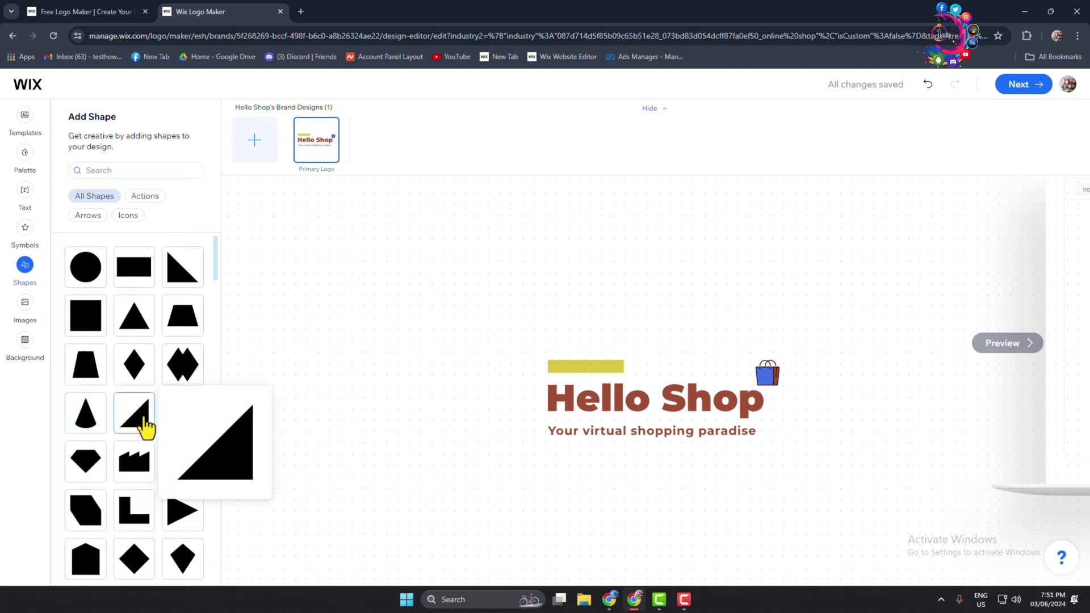
# Place the triangle beside the end of the tagline, tilted slightly counter-clockwise and enlarged to about 105 px wide
pyautogui.moveTo(658, 382); pyautogui.dragTo(765, 410)
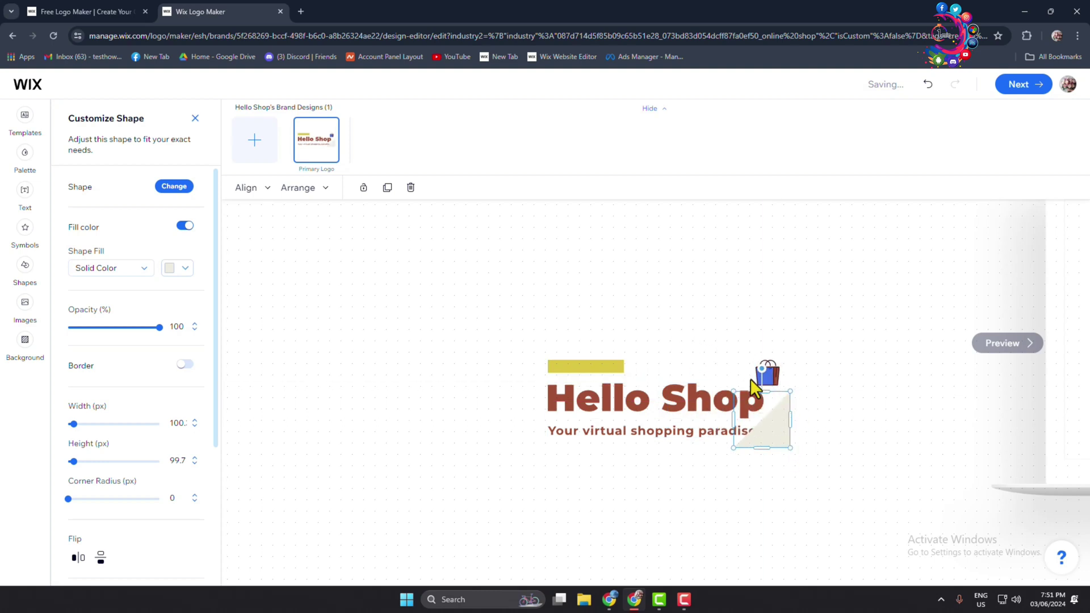
pyautogui.moveTo(762, 369); pyautogui.dragTo(747, 371)
pyautogui.moveTo(777, 421); pyautogui.dragTo(806, 442)
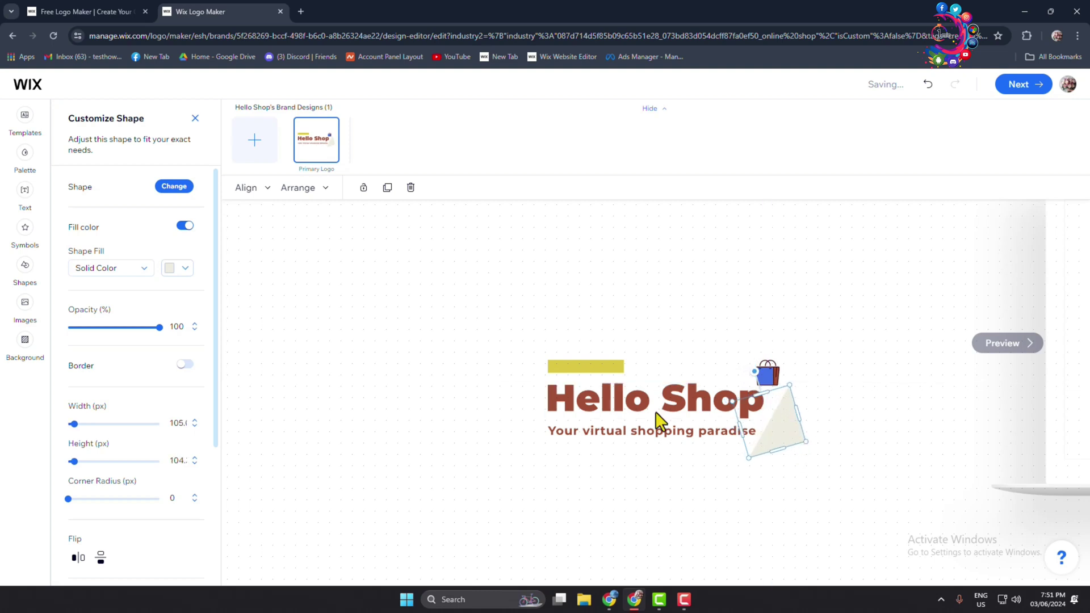
# Fill the triangle with the same reddish-brown palette color as the logo text
pyautogui.click(183, 269)
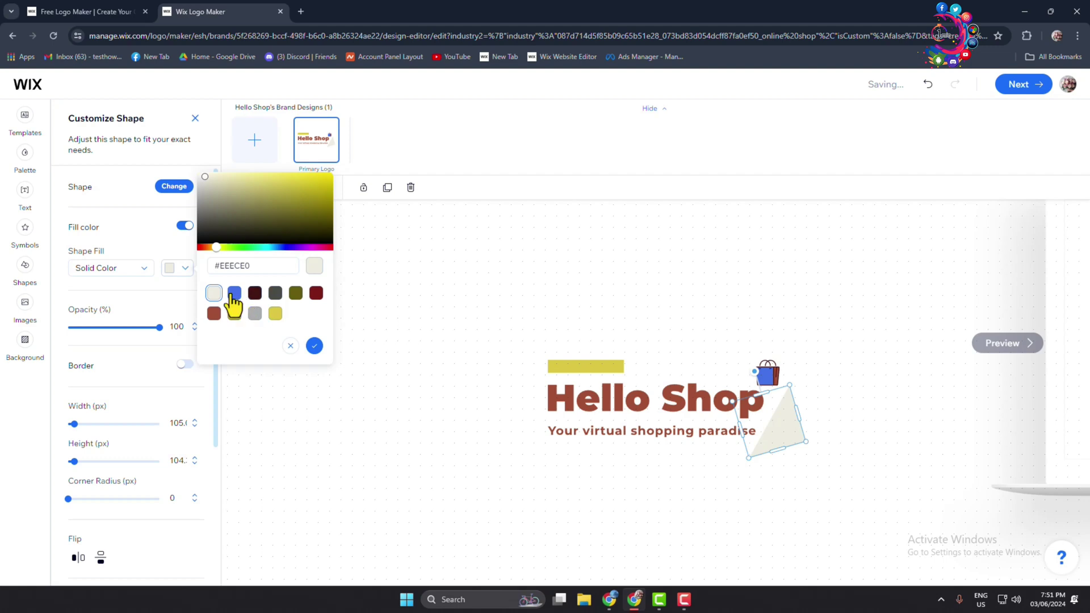
pyautogui.click(214, 314)
pyautogui.click(535, 513)
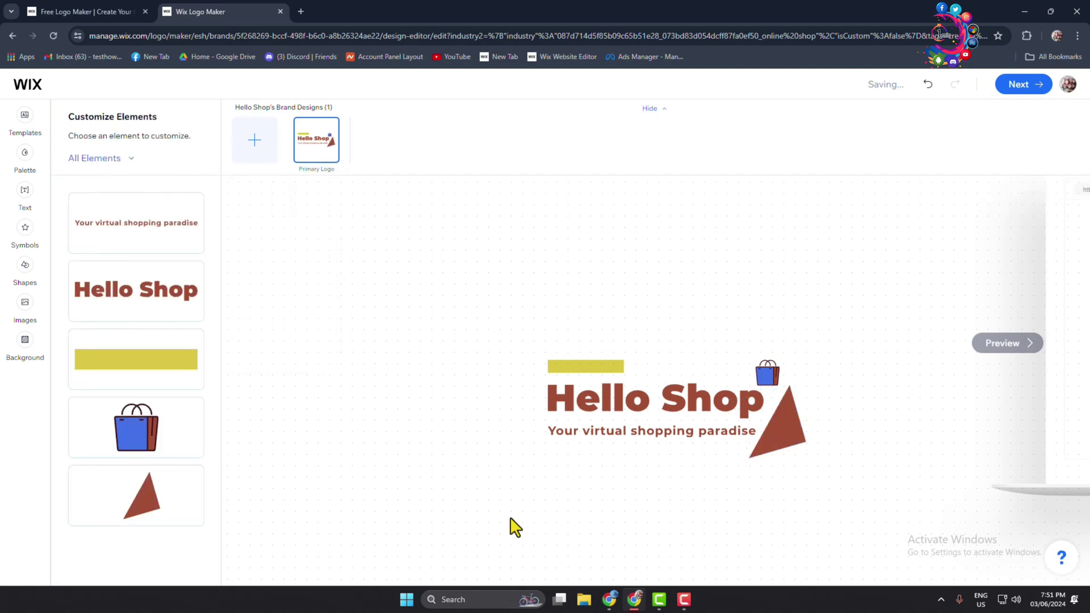
# Check the image upload option and set the logo's background color to the blue #3E73ED
pyautogui.click(25, 317)
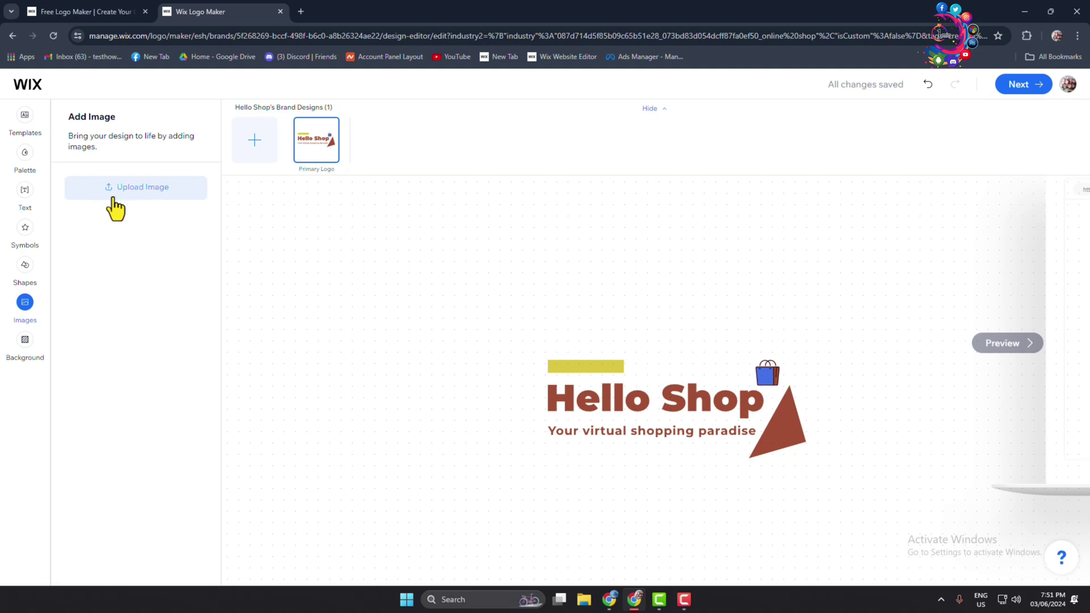
pyautogui.click(144, 186)
pyautogui.click(29, 359)
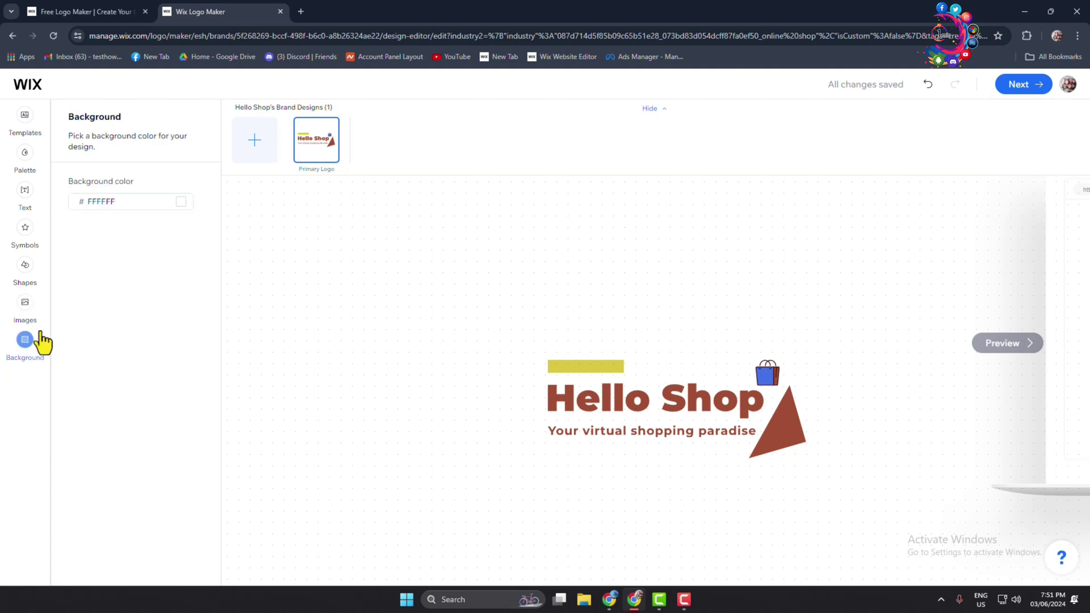
pyautogui.click(183, 203)
pyautogui.click(230, 229)
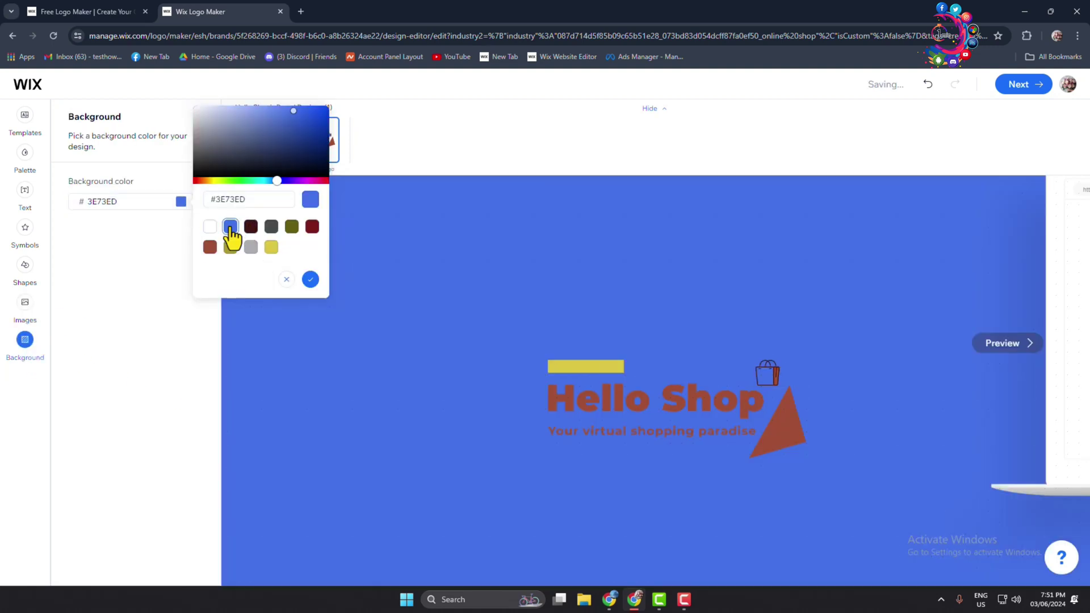
# Try the yellow, olive and gray palette colors on the logo's background and set it to white #FFFFFF
pyautogui.click(269, 249)
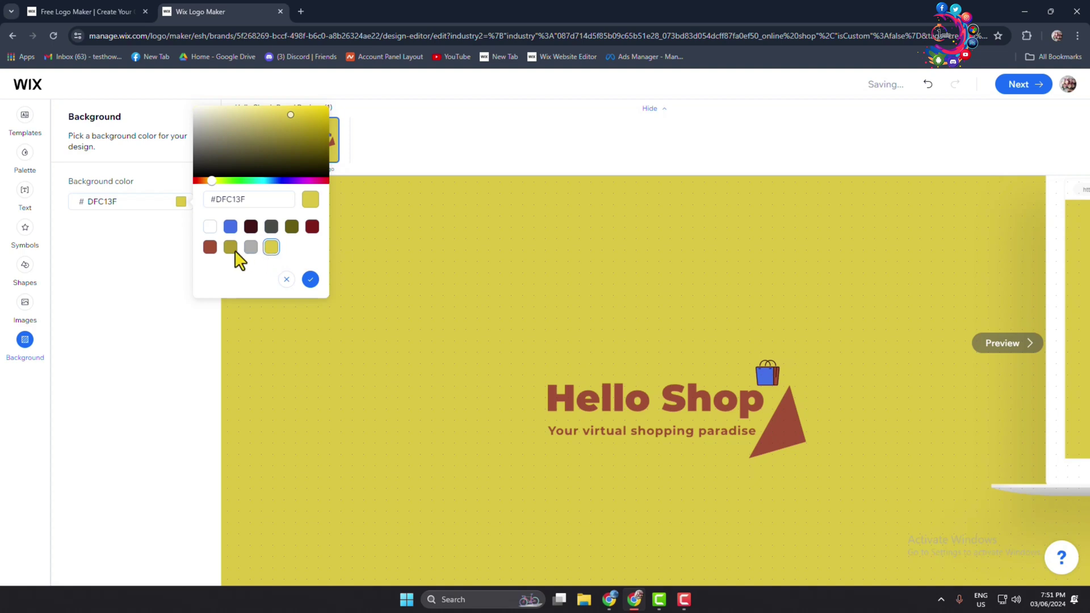
pyautogui.click(230, 250)
pyautogui.click(250, 248)
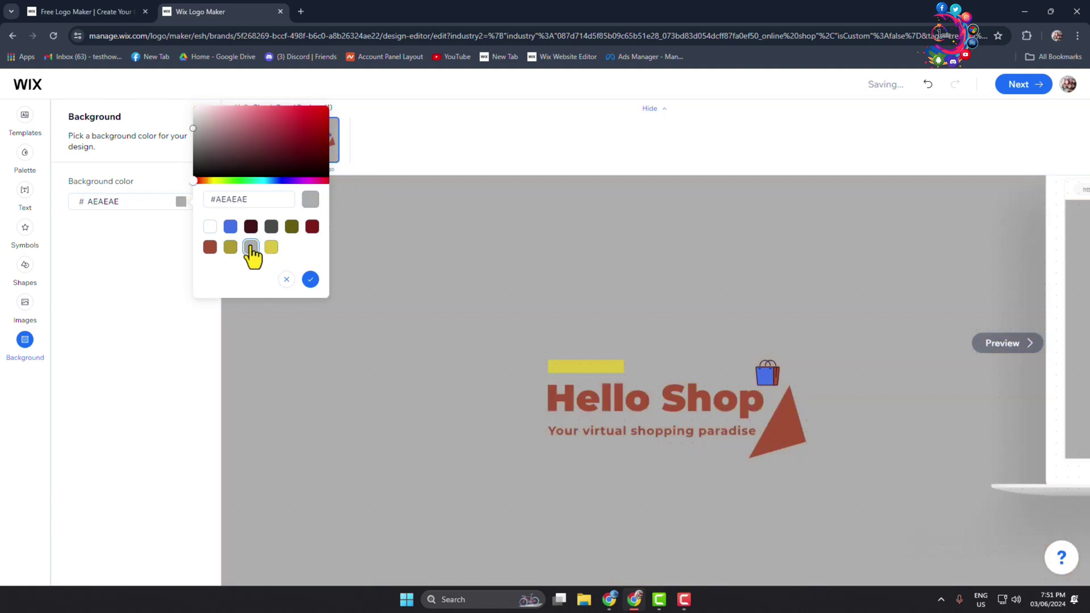
pyautogui.click(210, 226)
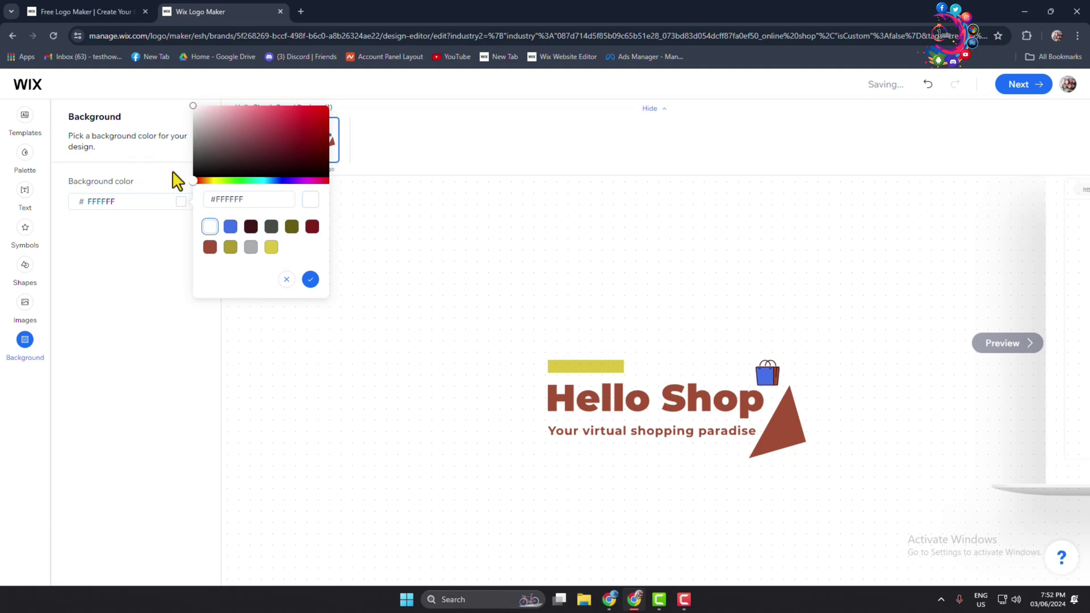
# Preview the logo on the website, social media, business card and merchandise mockups and return to the editor
pyautogui.click(1000, 344)
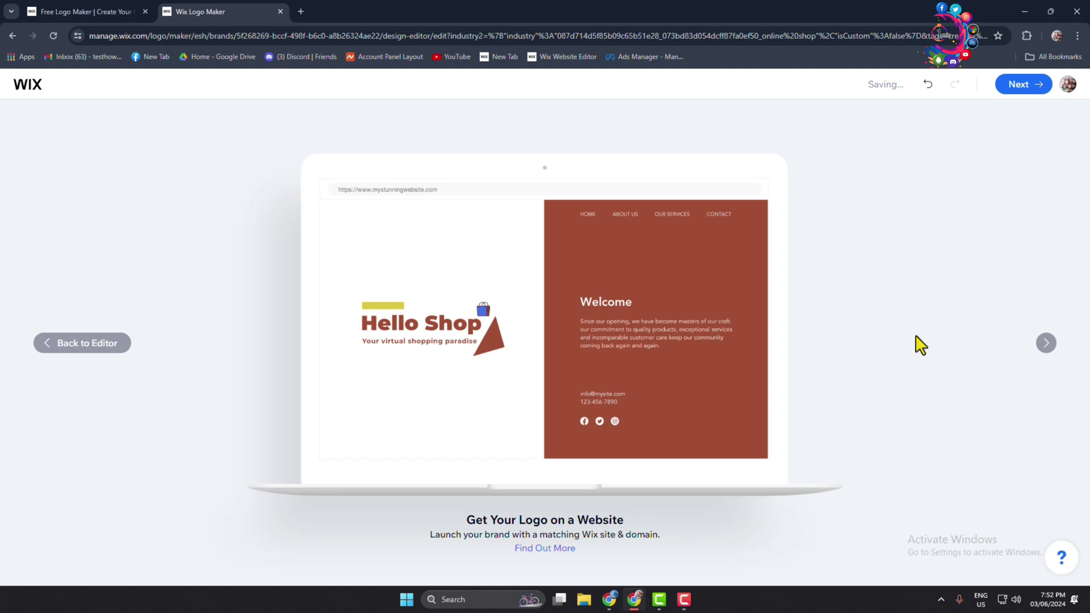
pyautogui.click(1046, 345)
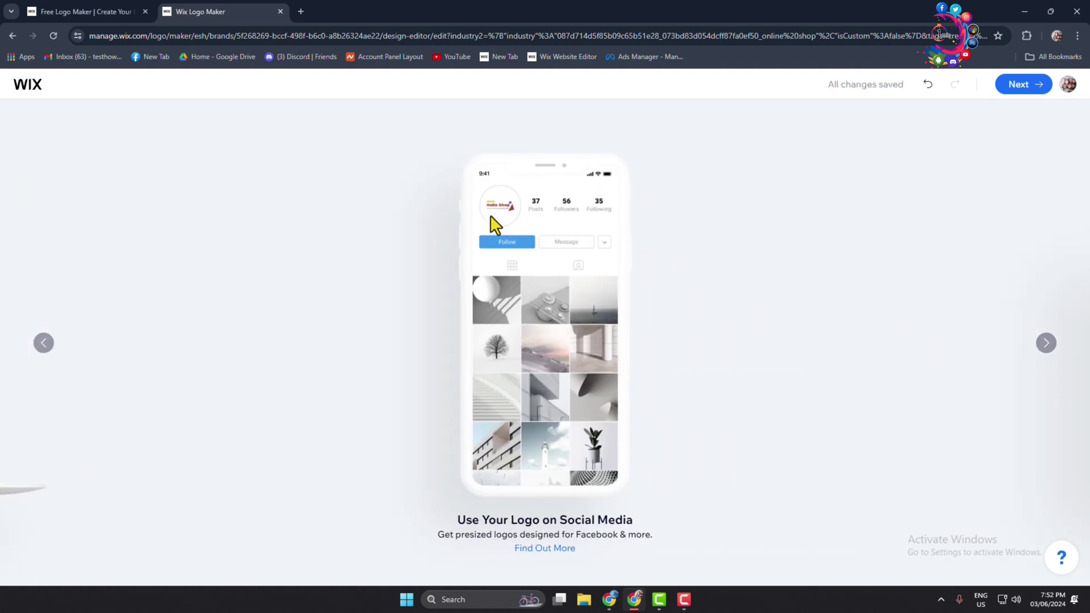
pyautogui.click(1046, 344)
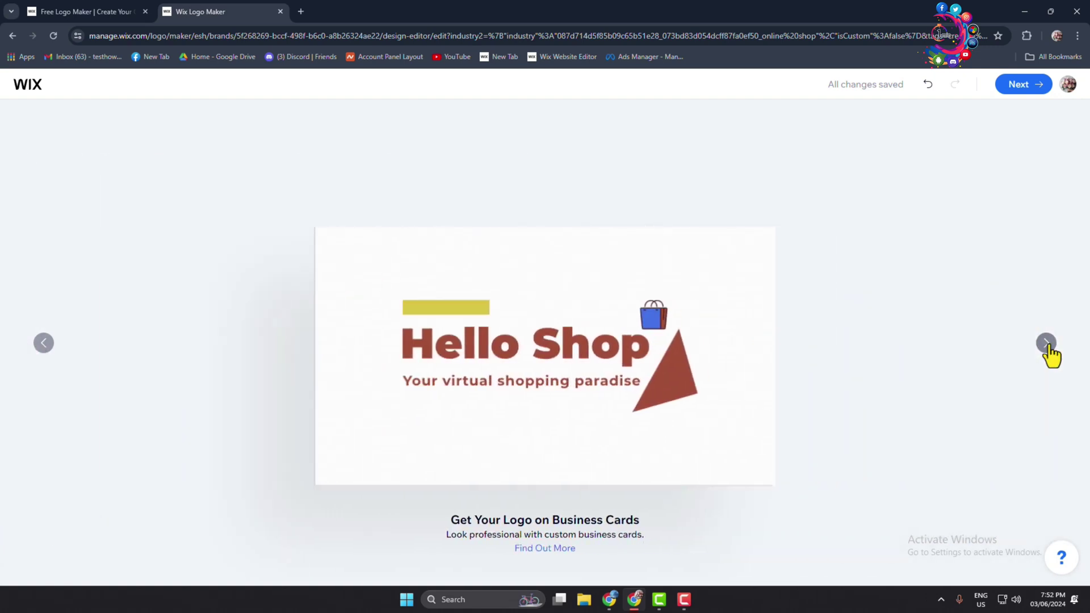
pyautogui.click(1046, 344)
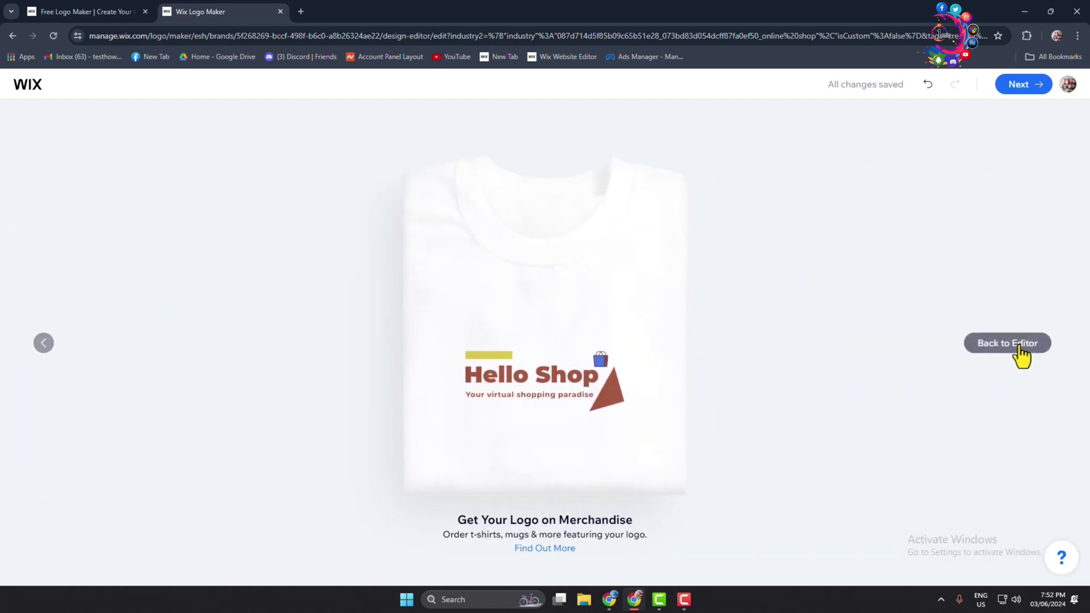
pyautogui.click(1020, 347)
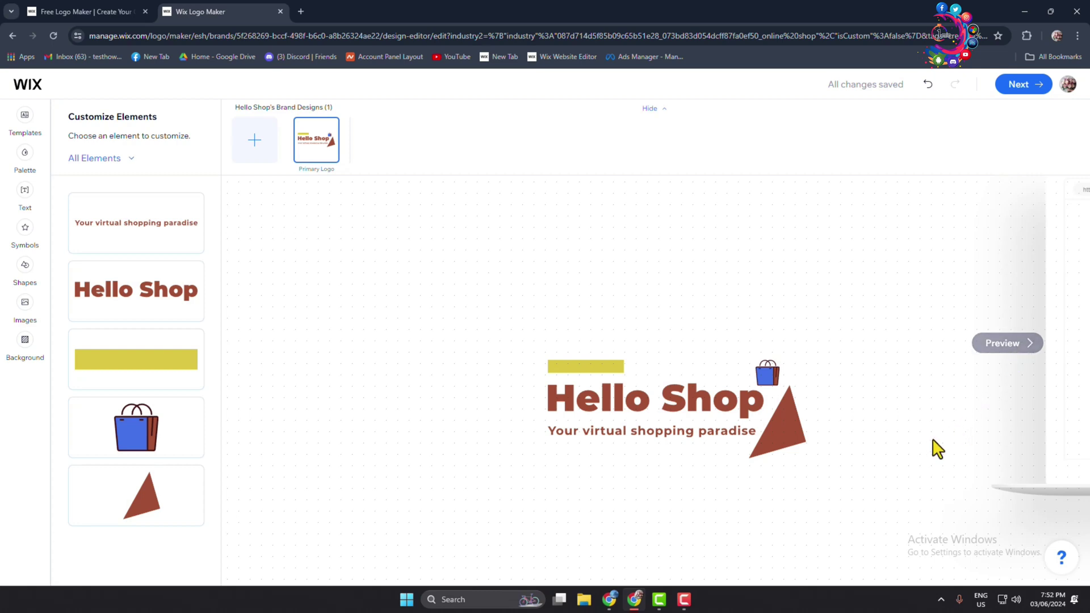
# Finish editing, choose to get only a logo, and check the Logo + Online Presence plans before returning to the Just a Logo plans
pyautogui.click(1027, 84)
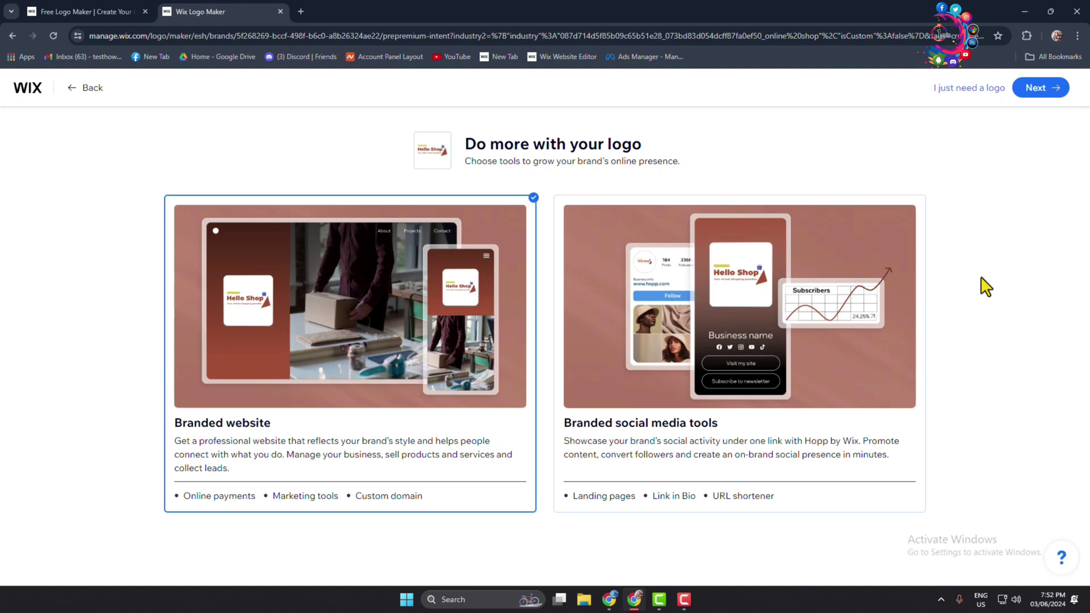
pyautogui.click(961, 90)
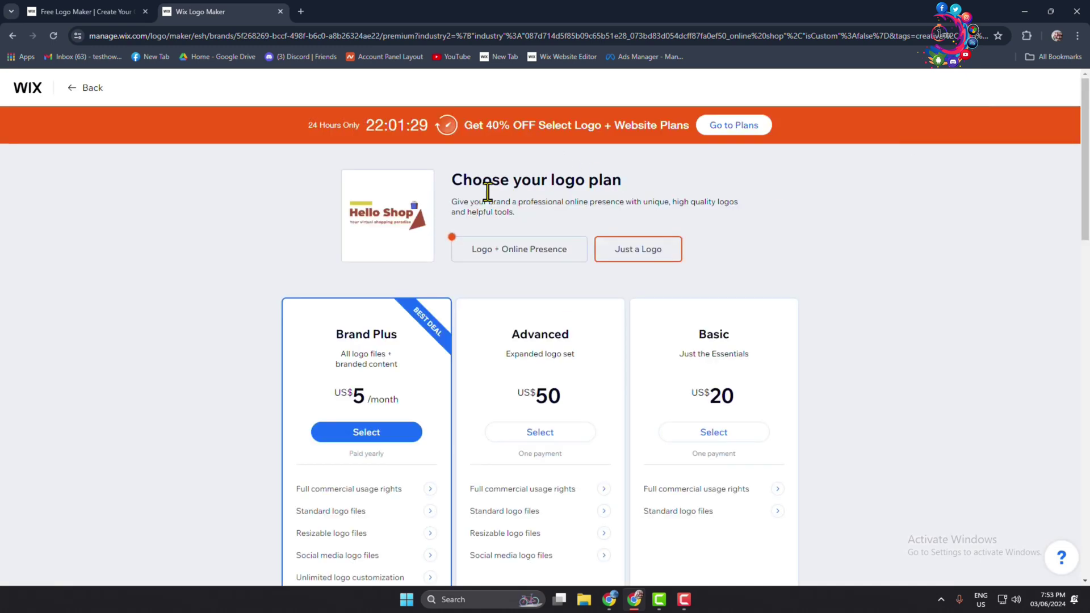
pyautogui.click(509, 255)
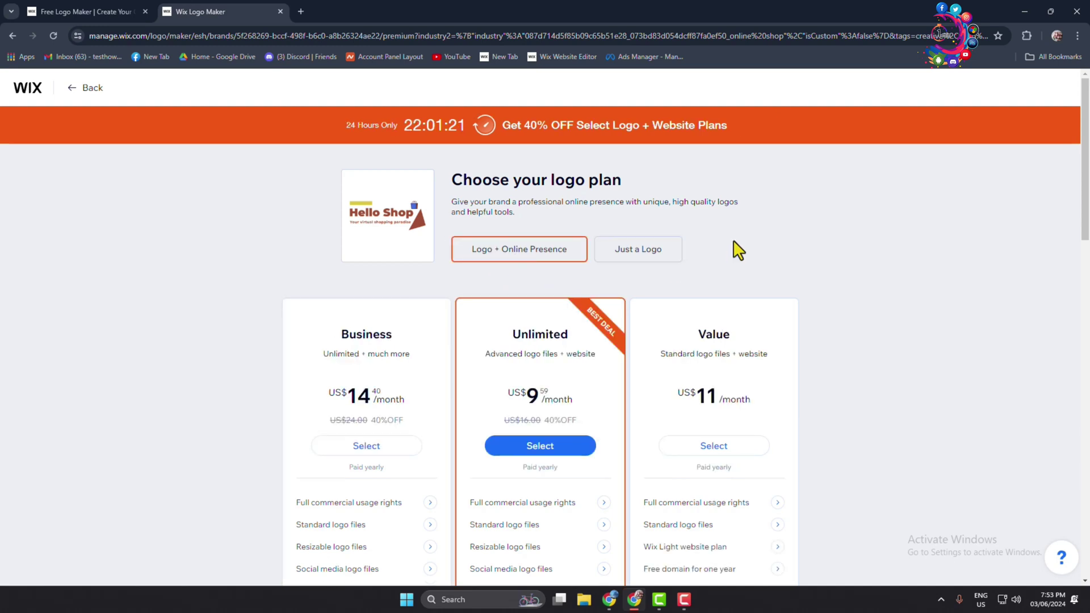
pyautogui.click(621, 258)
# Examine the prices and included features of the Brand Plus, Advanced and Basic logo plans and the free sample option
pyautogui.scroll(-6, 564, 329)
pyautogui.scroll(4, 567, 326)
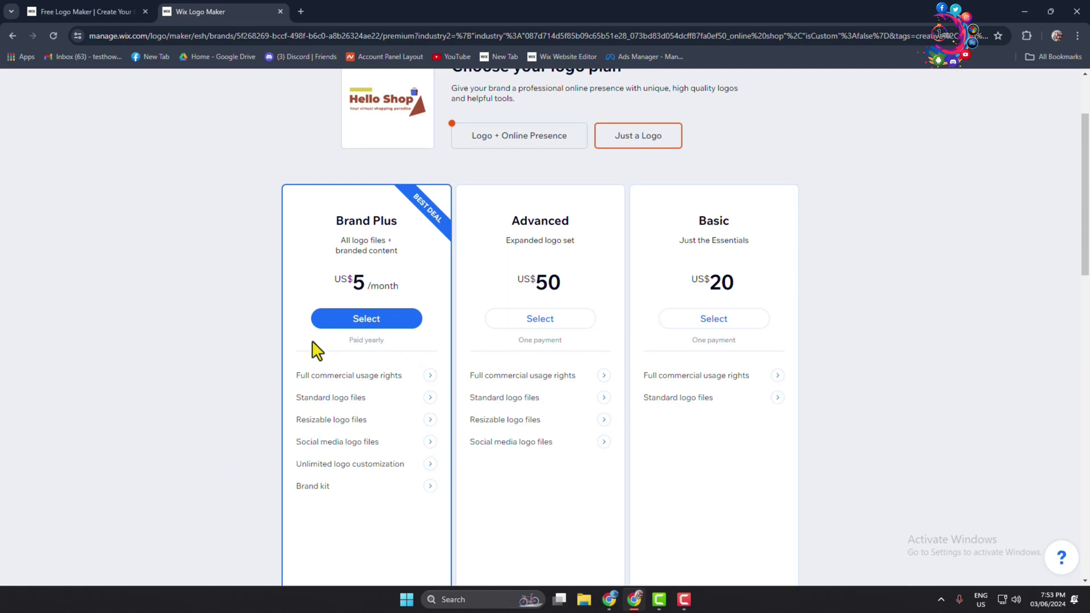
pyautogui.scroll(-4, 574, 339)
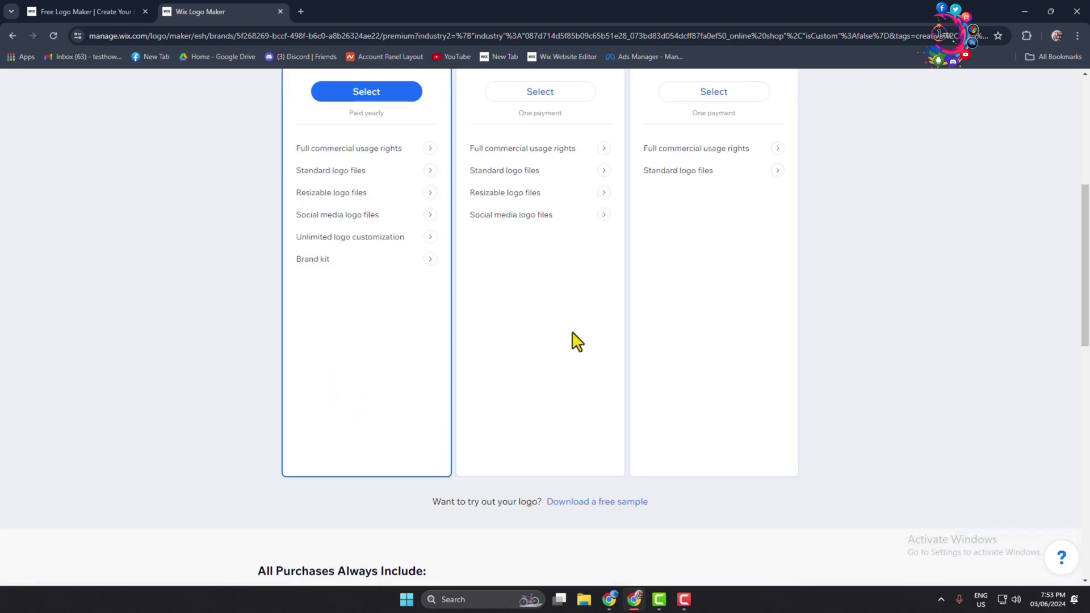
pyautogui.scroll(4, 573, 341)
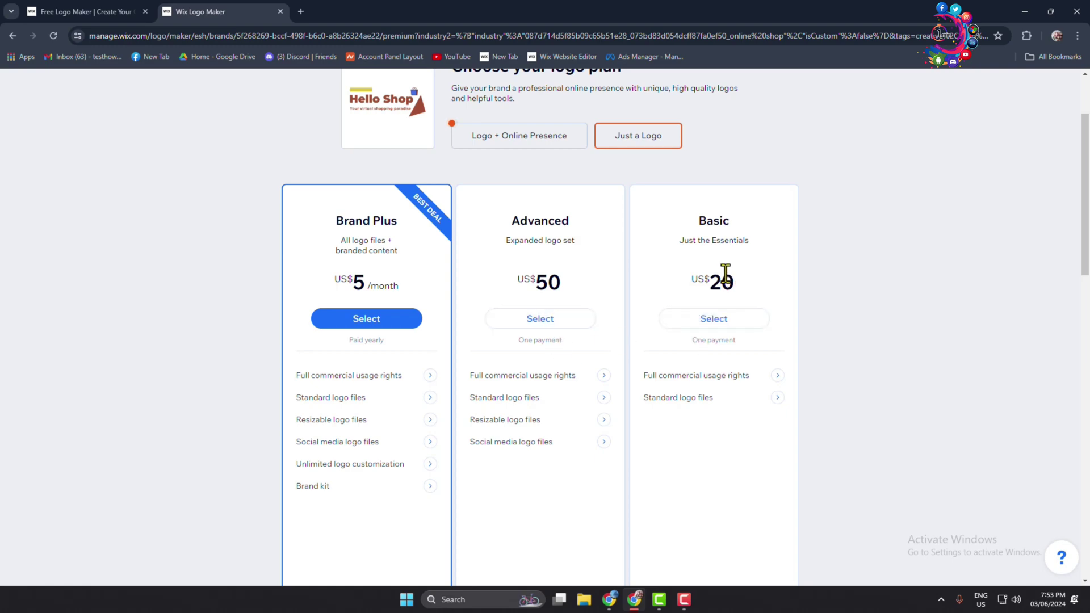
pyautogui.scroll(-7, 725, 273)
pyautogui.scroll(10, 730, 283)
pyautogui.scroll(-10, 732, 283)
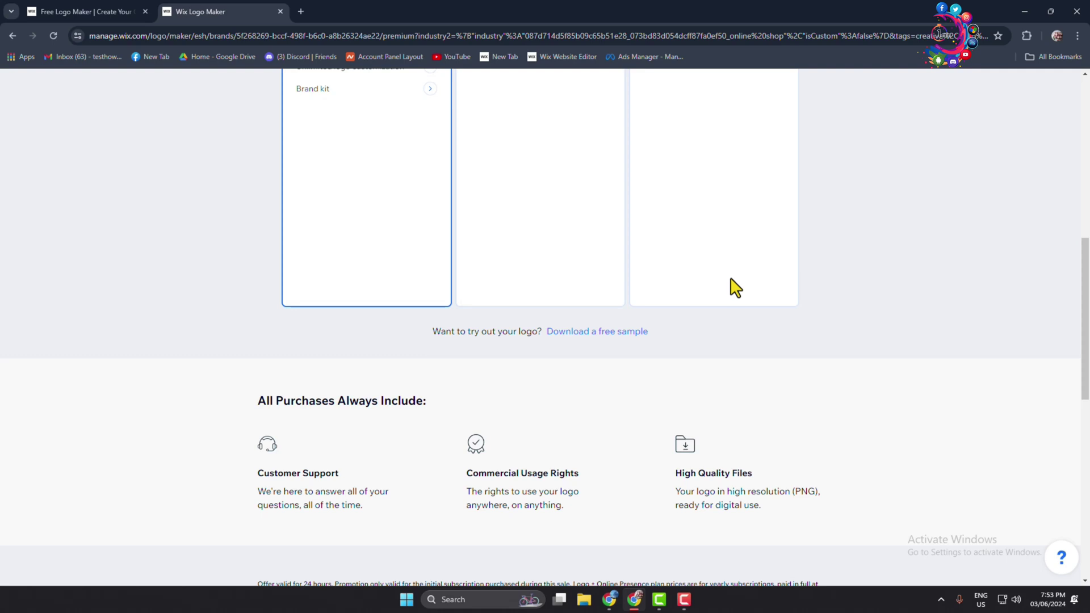
pyautogui.scroll(7, 734, 292)
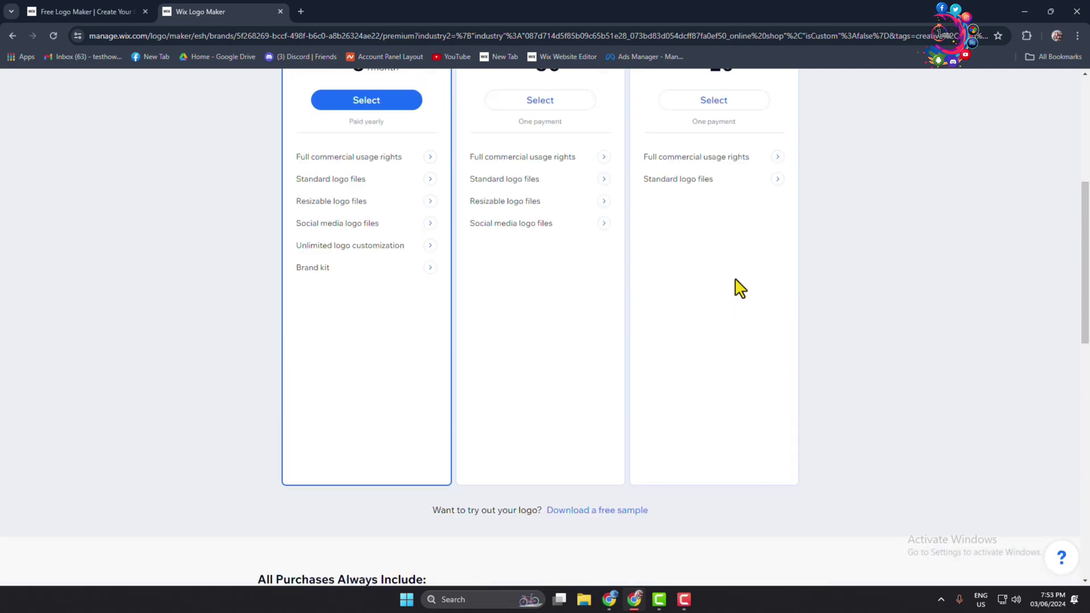
pyautogui.scroll(-8, 738, 287)
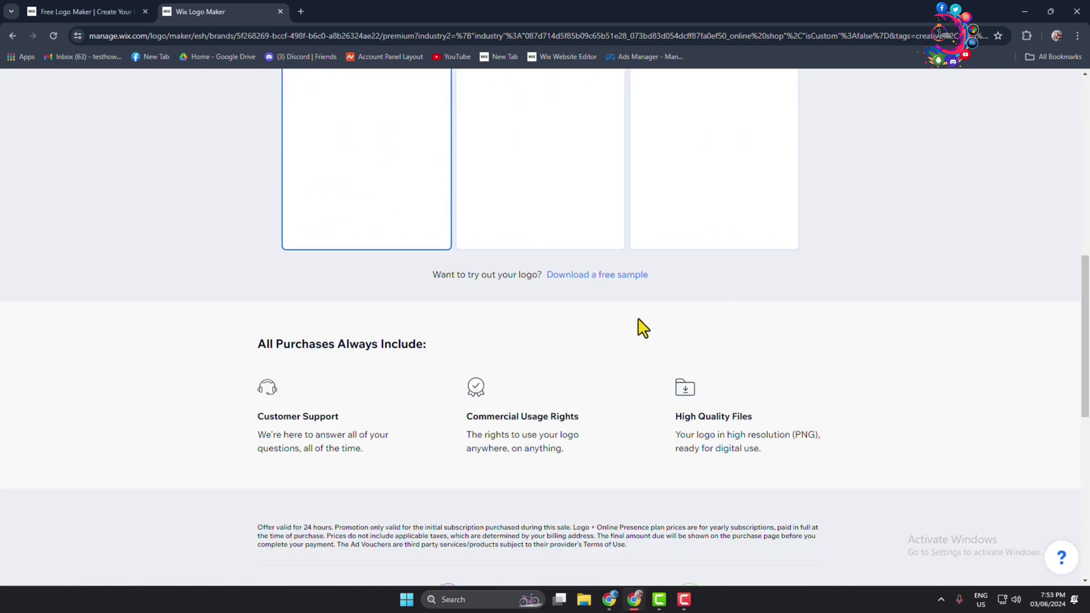
# Download the free sample of the logo as the 200X200px Preview PNG
pyautogui.click(606, 278)
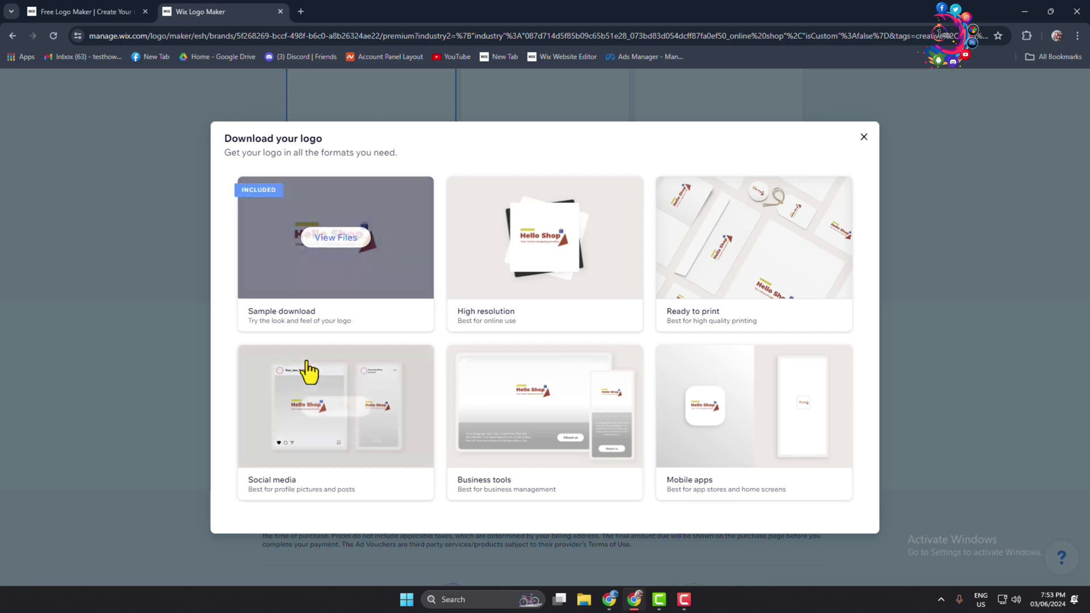
pyautogui.click(319, 264)
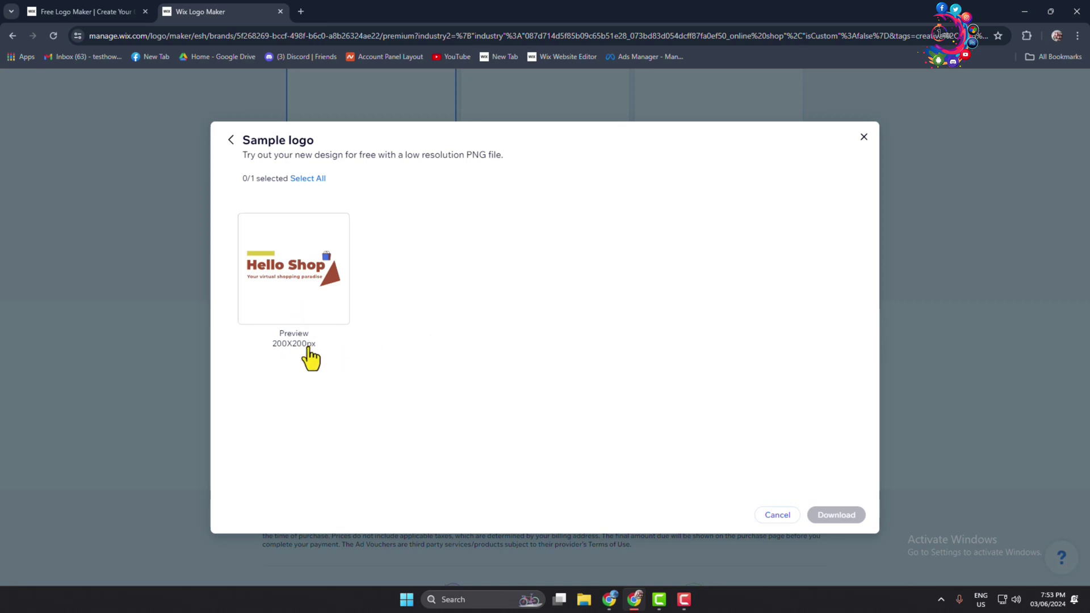
pyautogui.click(312, 274)
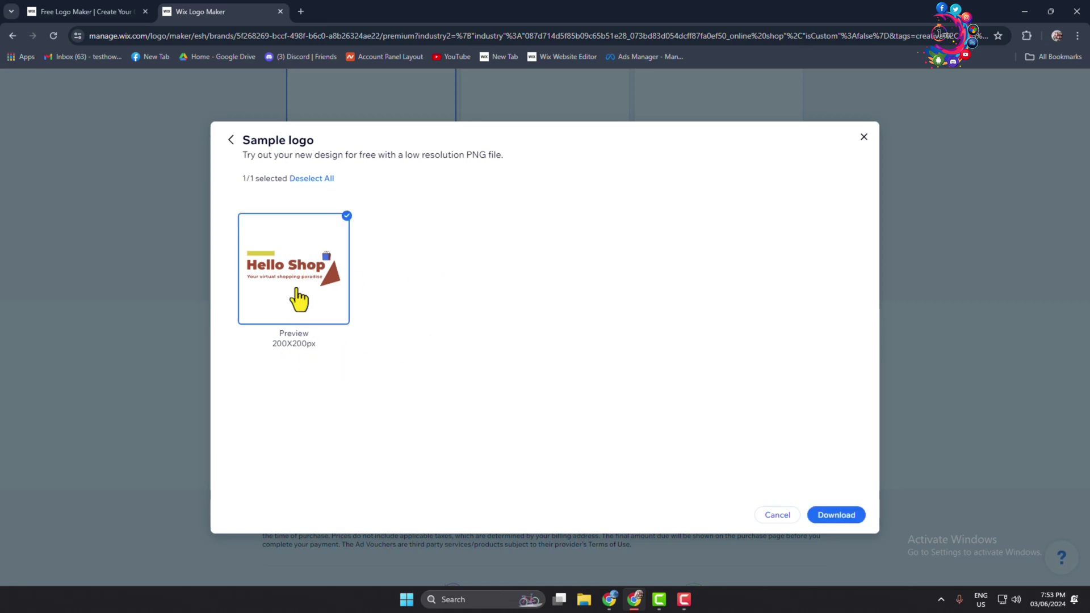
pyautogui.click(836, 515)
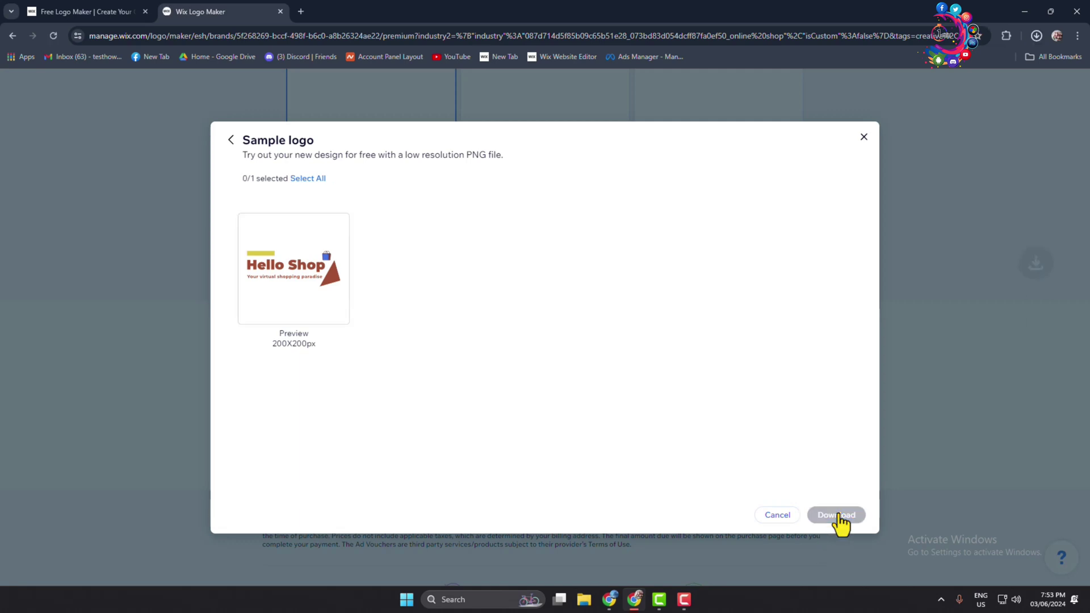
# View the downloaded sample image, close the sample logo dialog and return to the logo plans
pyautogui.click(944, 72)
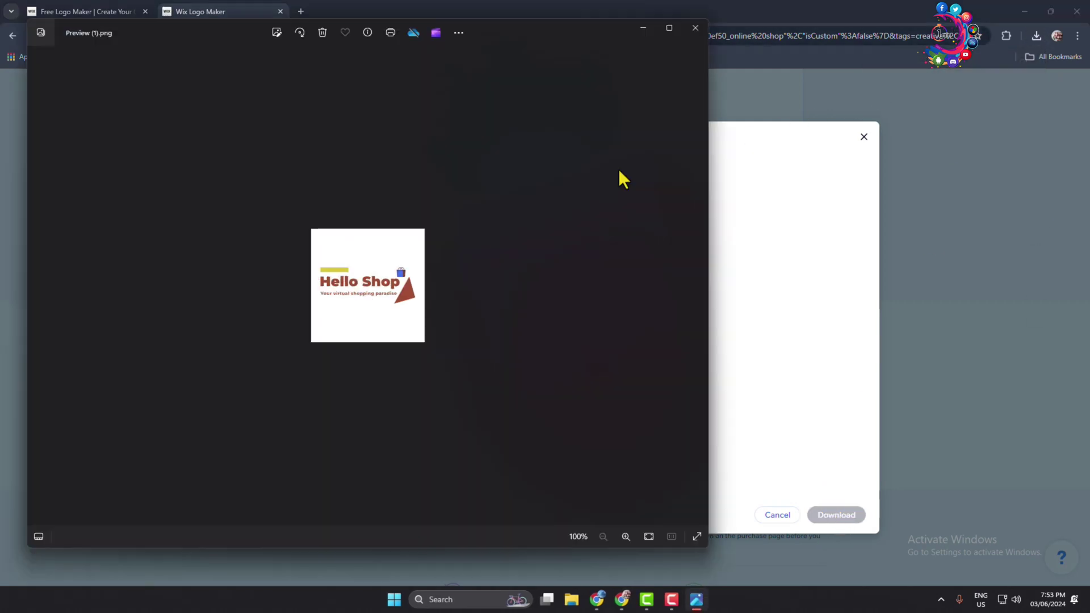
pyautogui.click(798, 112)
pyautogui.click(863, 137)
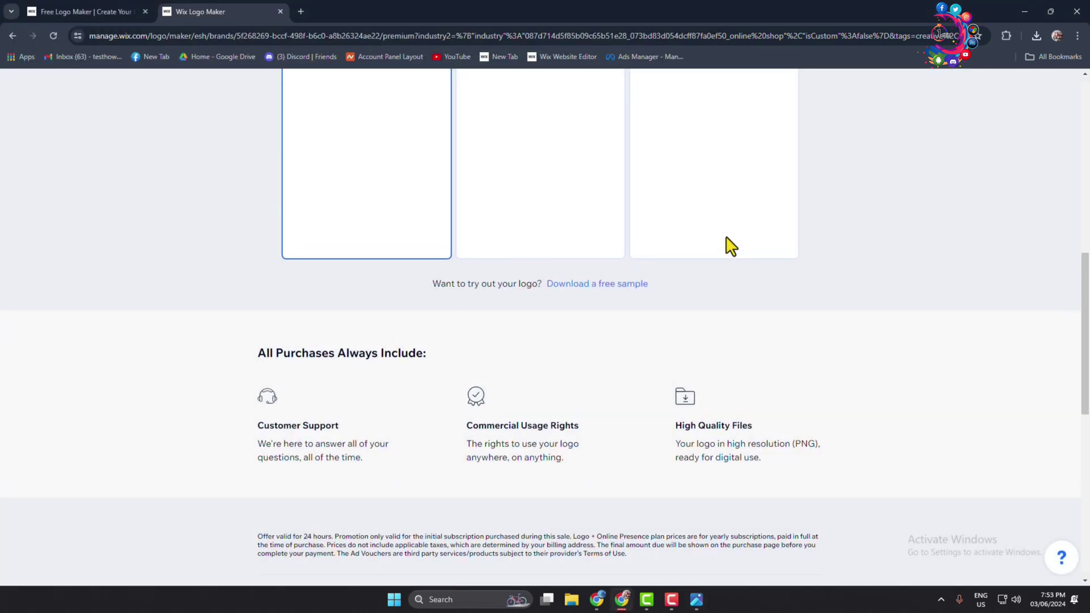
pyautogui.scroll(8, 726, 238)
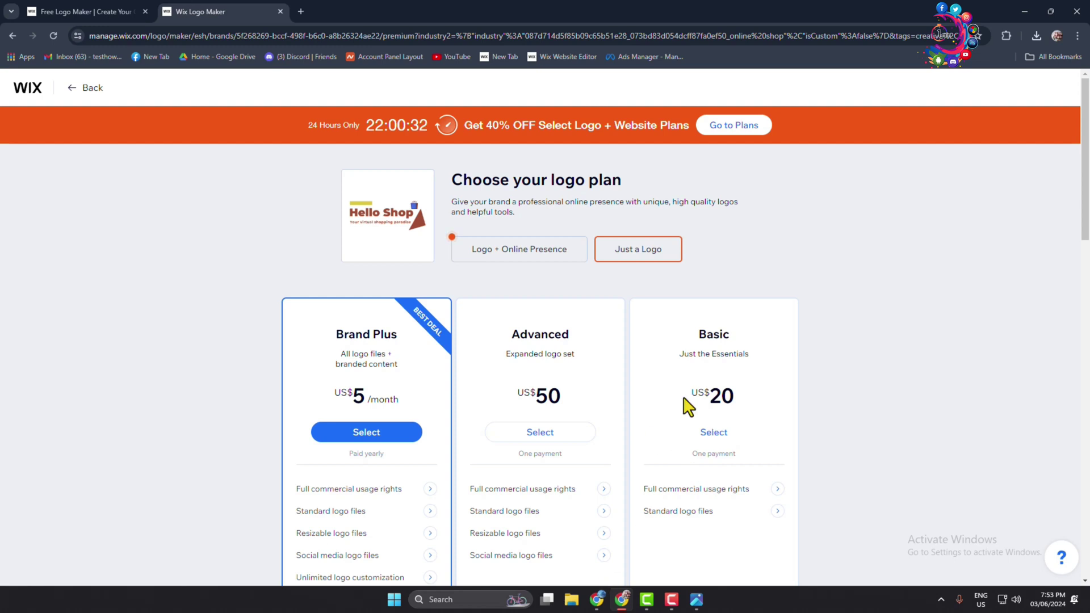